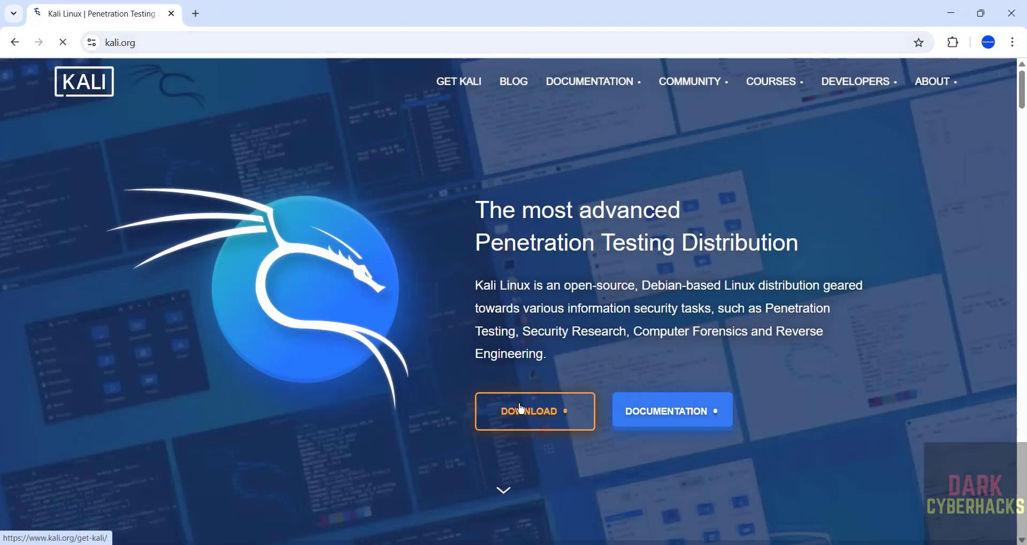
# - Go to the Kali download page's Installer Images and scroll to the recommended x86_64 Installer
pyautogui.click(522, 410)
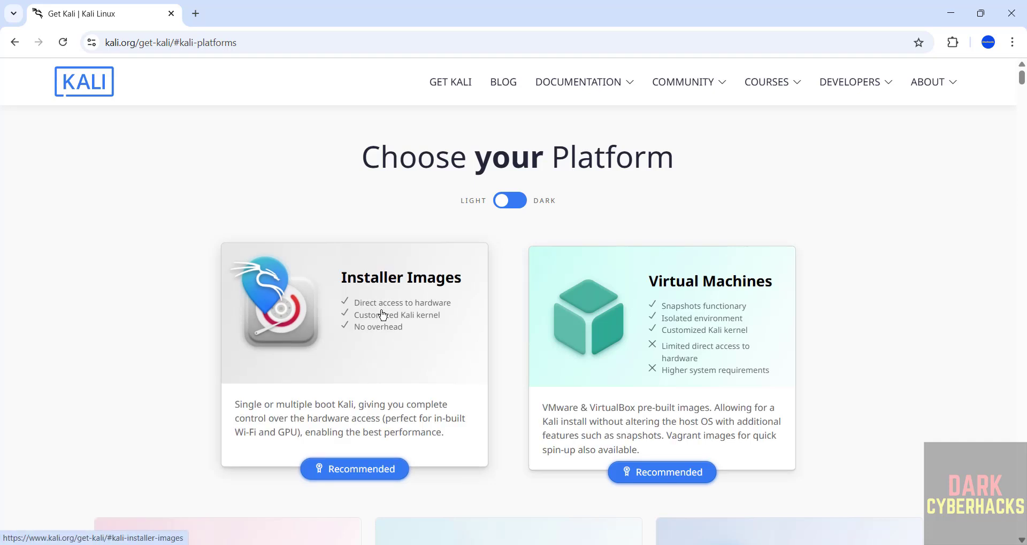
pyautogui.click(380, 384)
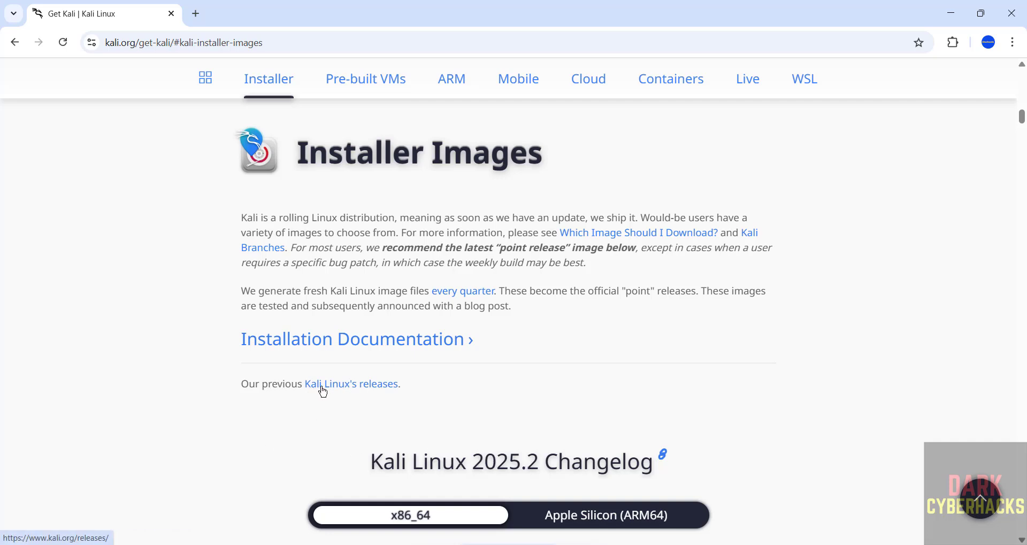
pyautogui.scroll(-1, 331, 410)
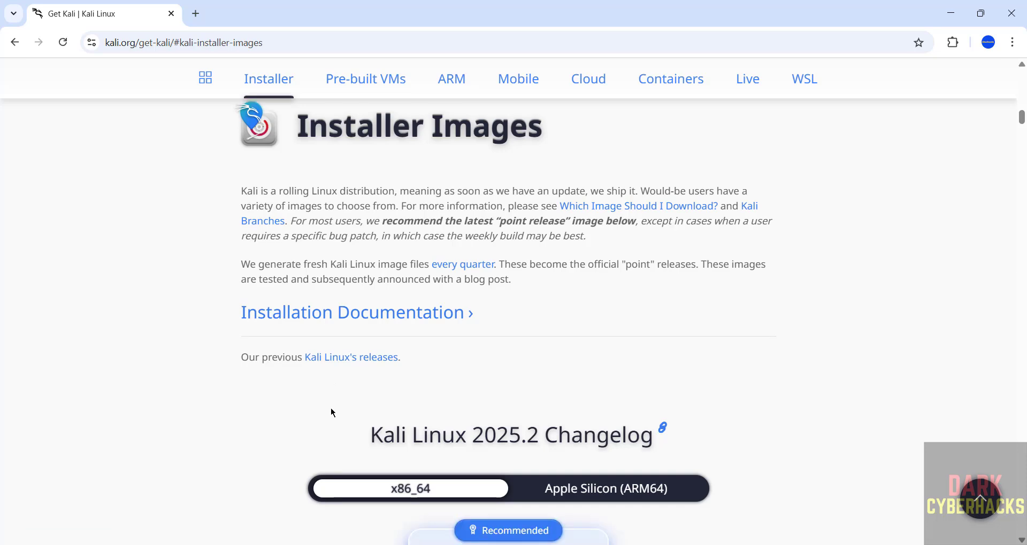
pyautogui.scroll(-6, 330, 413)
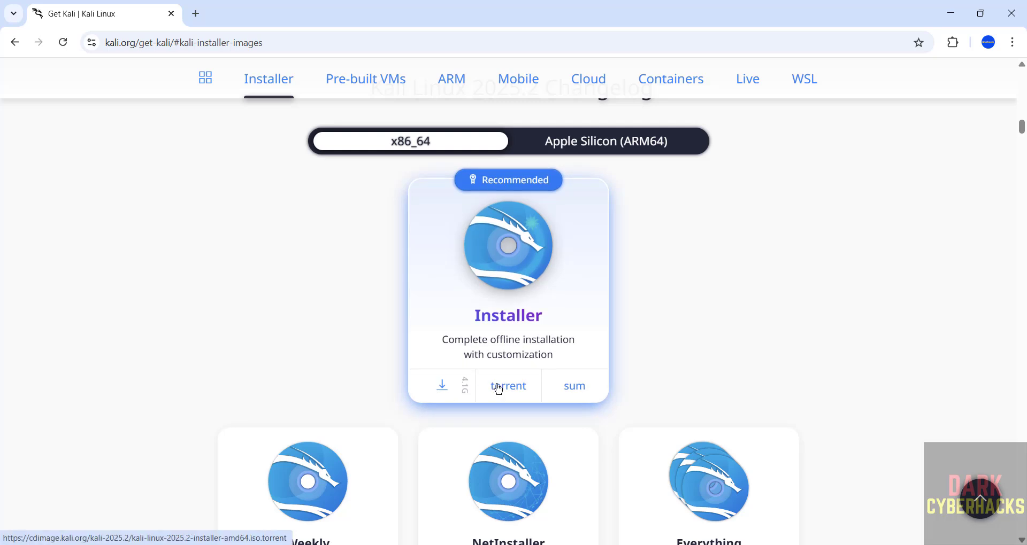
# - Start the x86_64 installer download, then cancel and remove the duplicate kali-linux-2025.2-installer-amd64 (1).iso
pyautogui.click(442, 386)
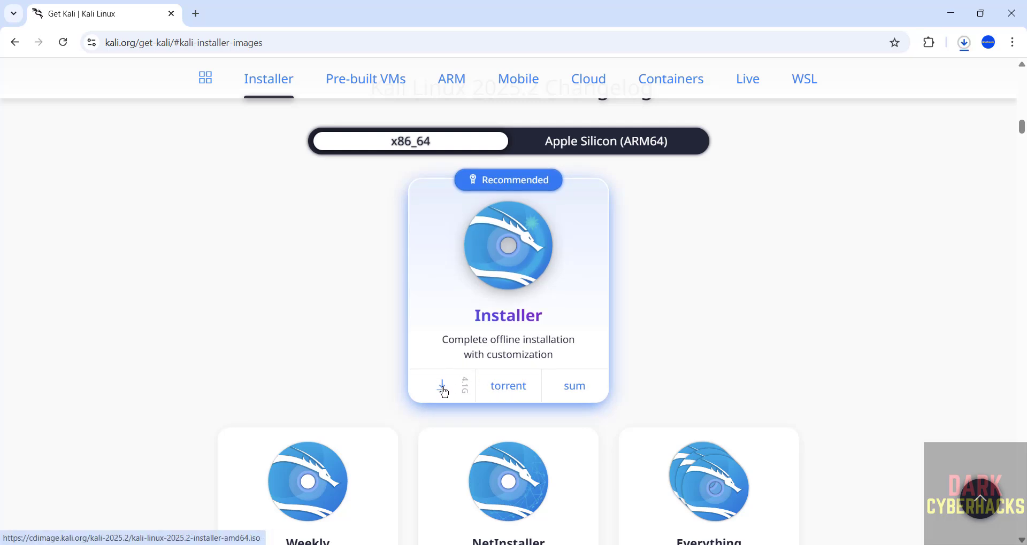
pyautogui.hotkey('ctrl', 'j')
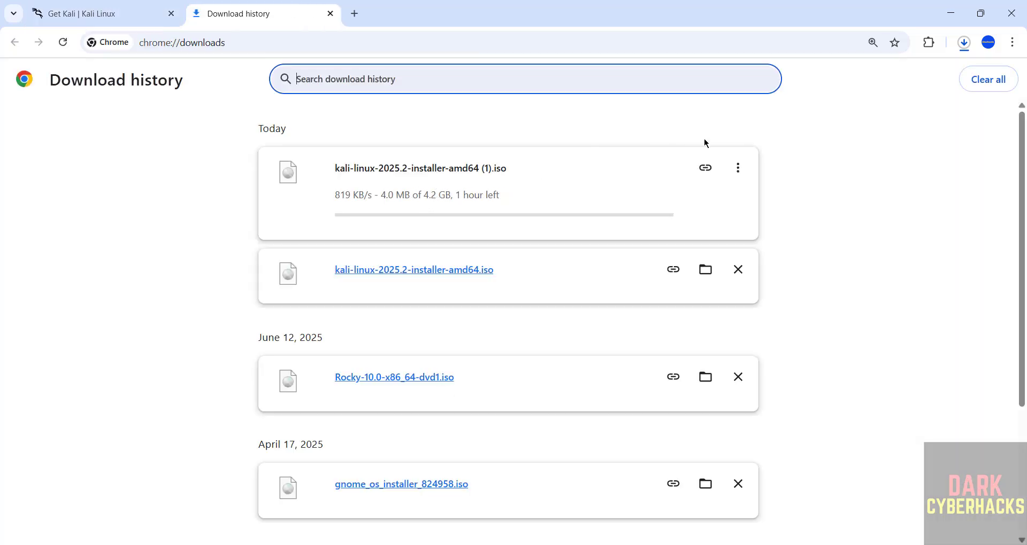
pyautogui.click(736, 164)
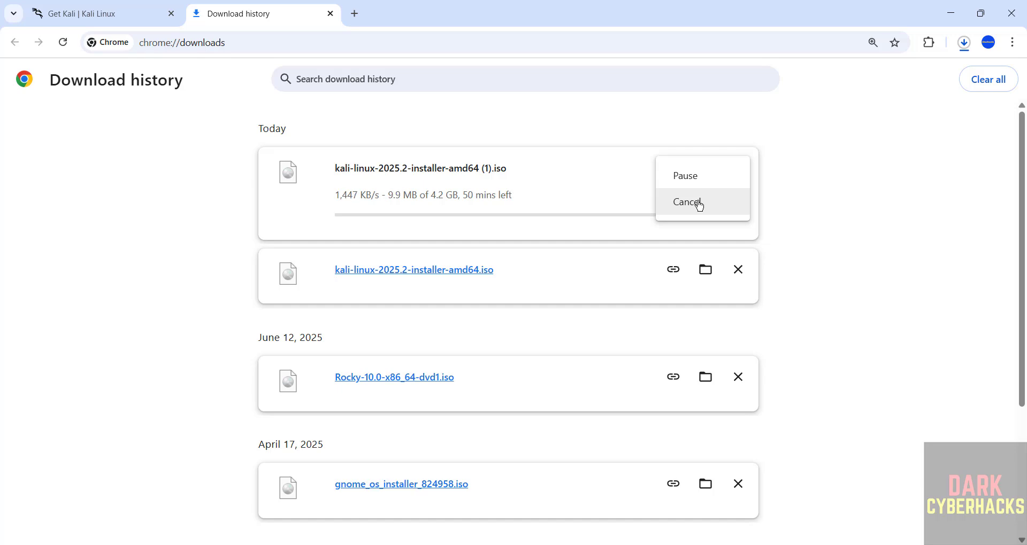
pyautogui.click(698, 201)
pyautogui.click(738, 168)
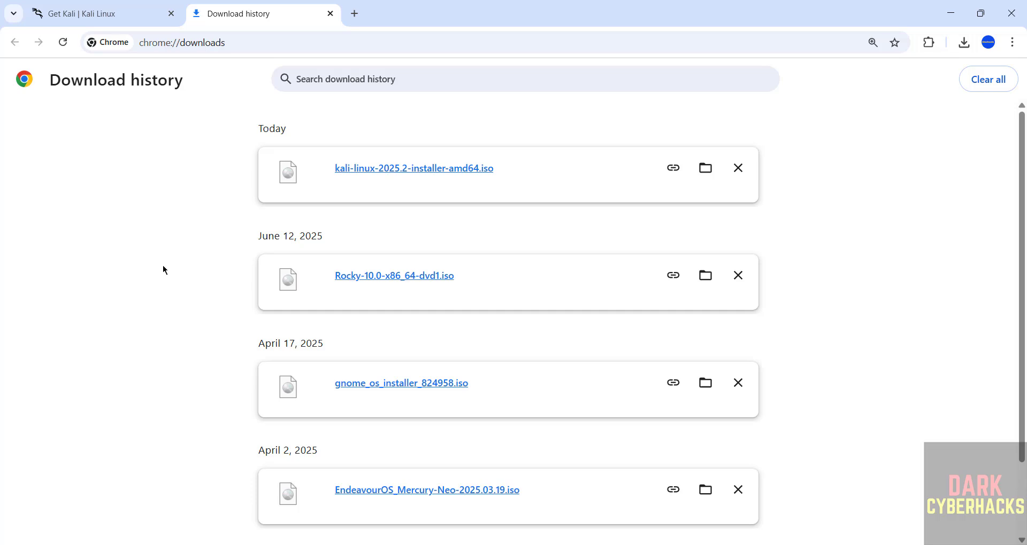
# - Search the Start menu for 'vmware' and launch VMware Workstation Pro
pyautogui.press('super')
pyautogui.write('vmware')
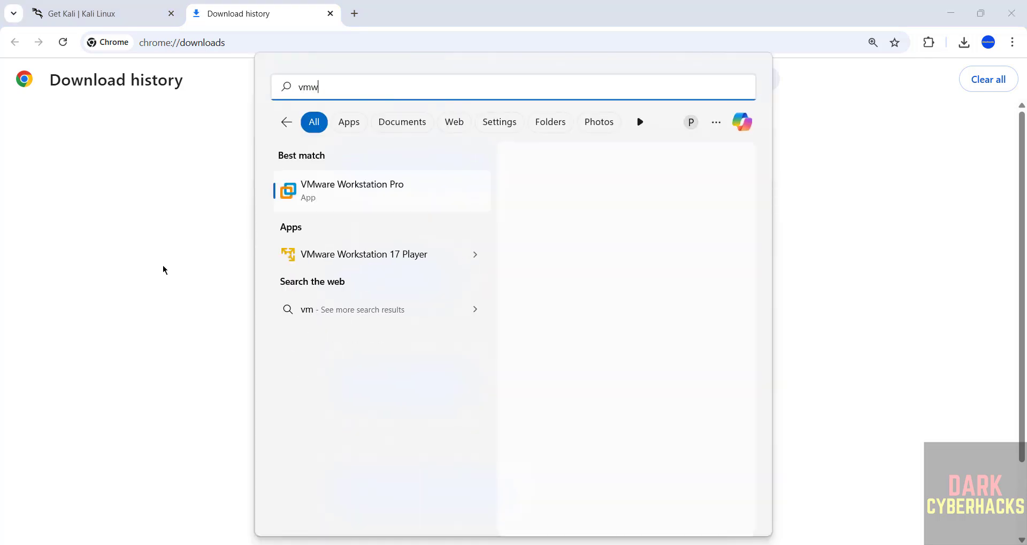
pyautogui.click(422, 208)
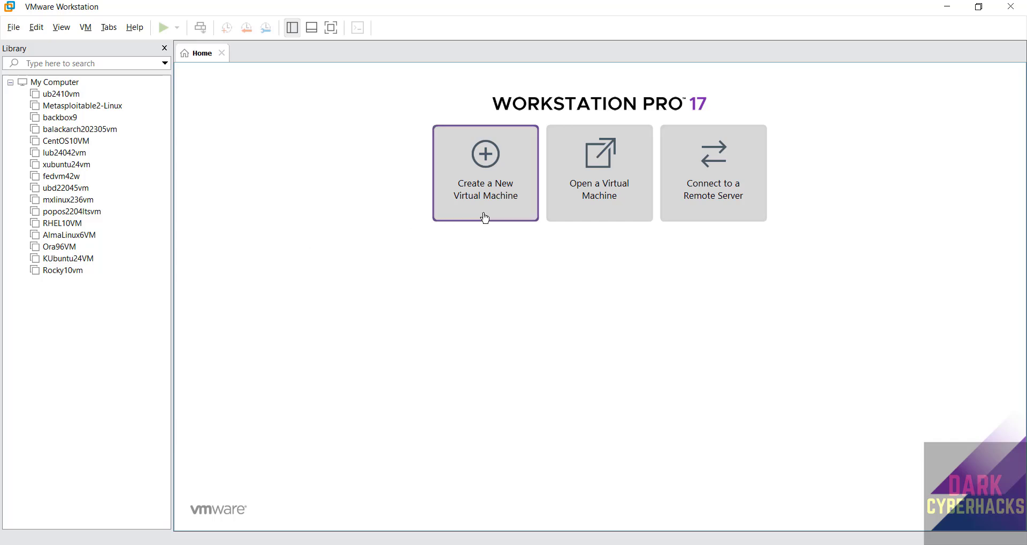
pyautogui.click(15, 28)
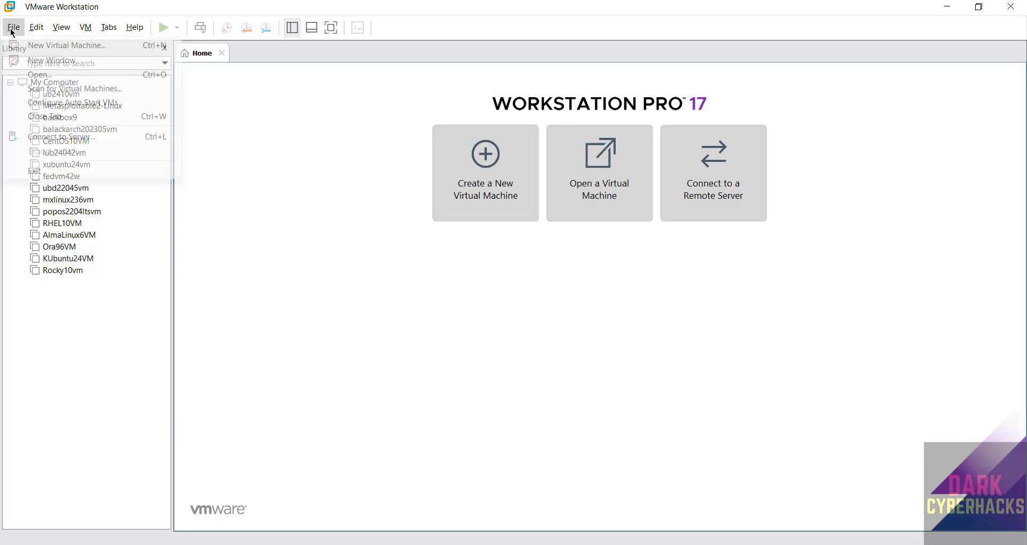
# - Start a Typical new virtual machine using kali-linux-2025.2-installer-amd64.iso as the installer disc image
pyautogui.click(26, 45)
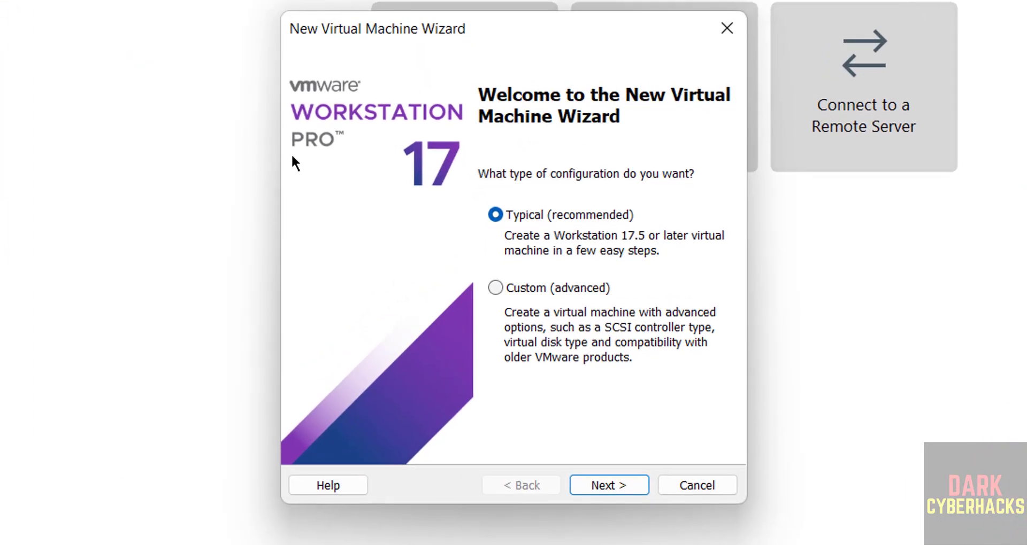
pyautogui.click(608, 507)
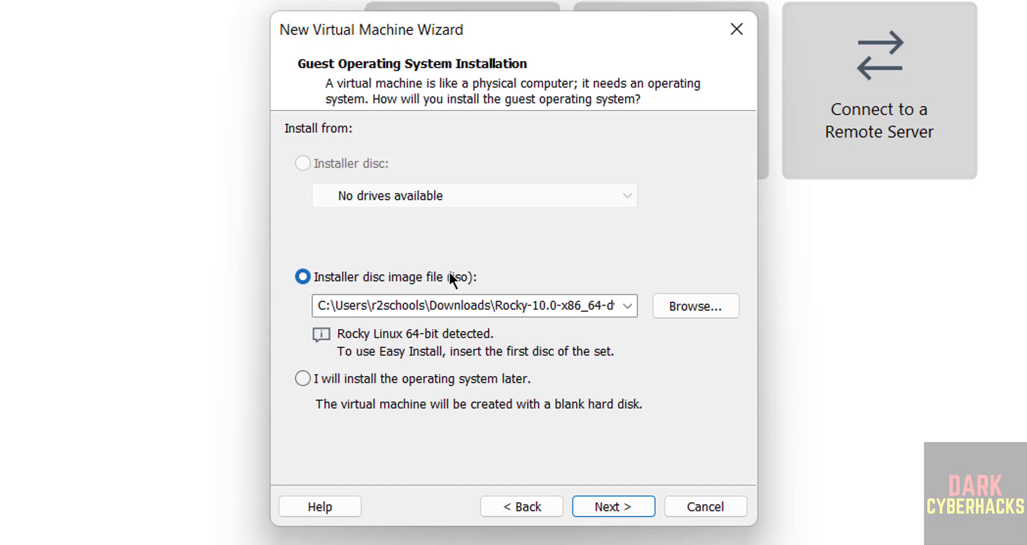
pyautogui.click(668, 307)
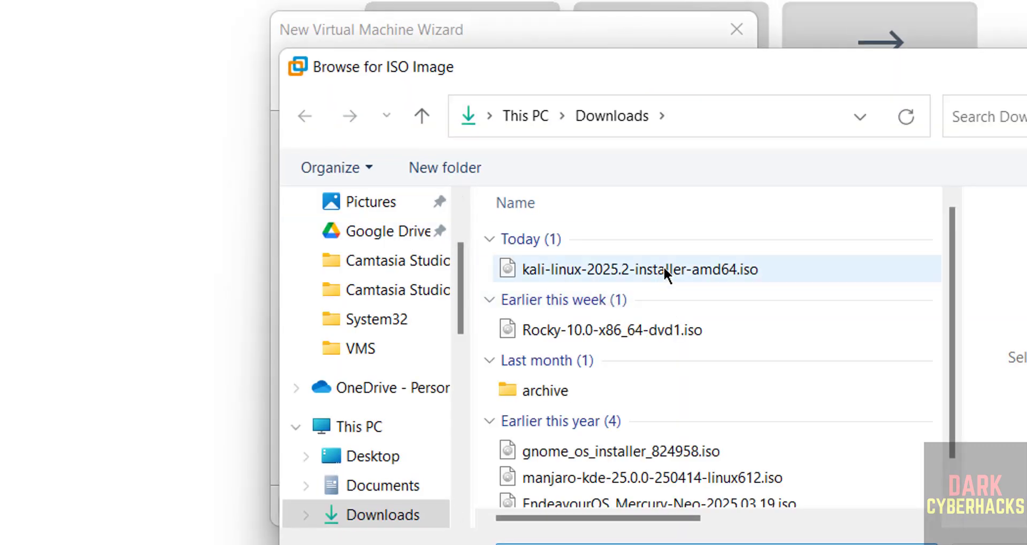
pyautogui.click(666, 269)
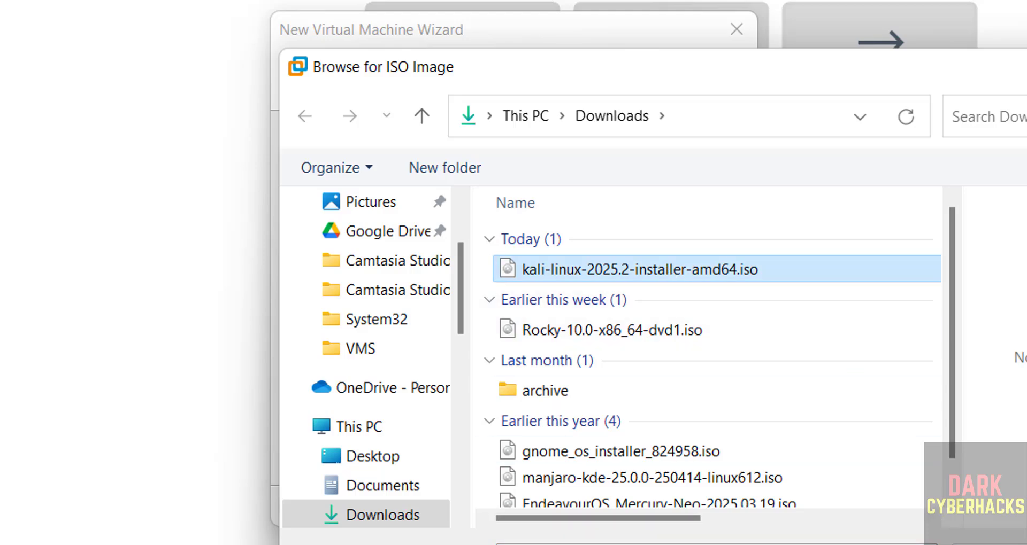
pyautogui.press('Return')
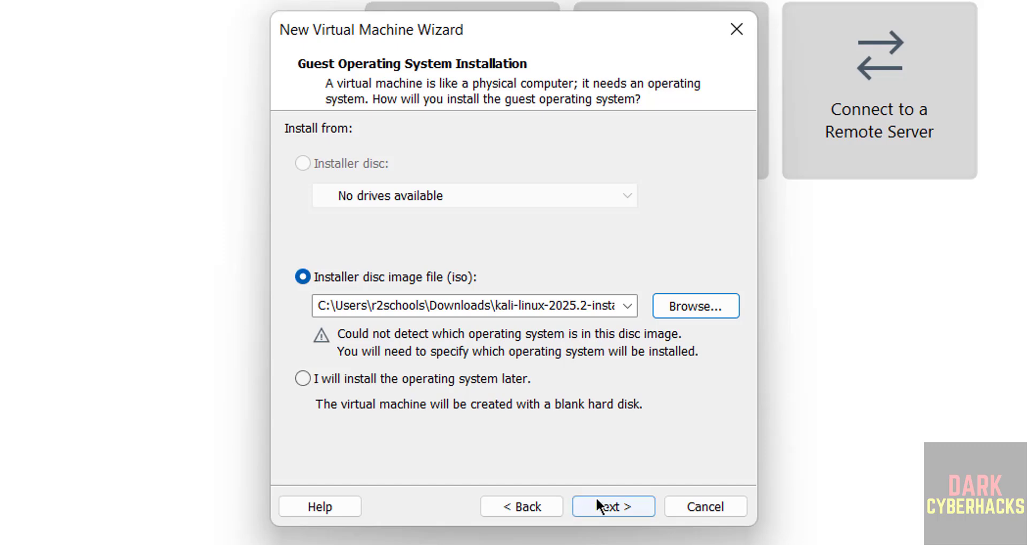
# - Set the guest operating system to Linux, version Debian 12.x 64-bit
pyautogui.click(597, 501)
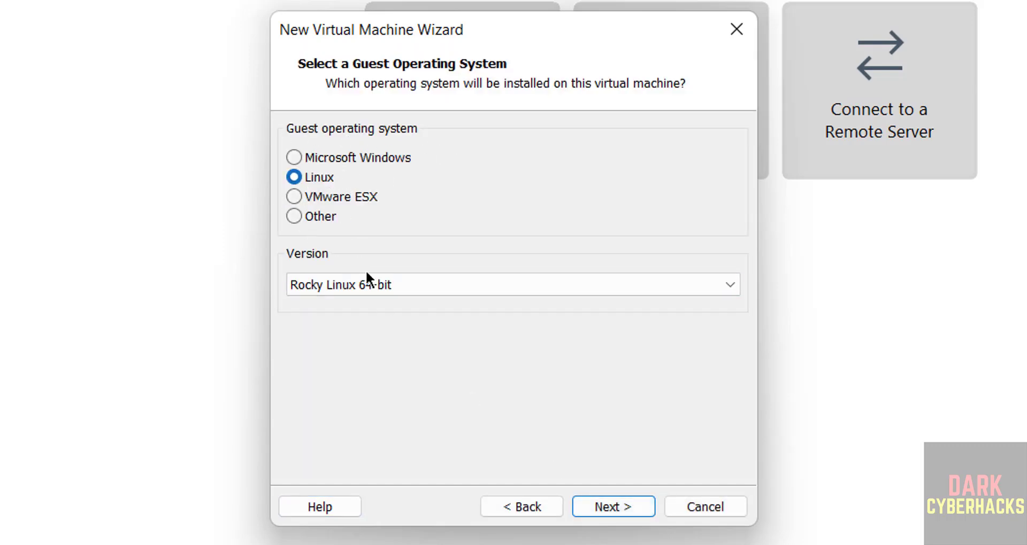
pyautogui.click(428, 285)
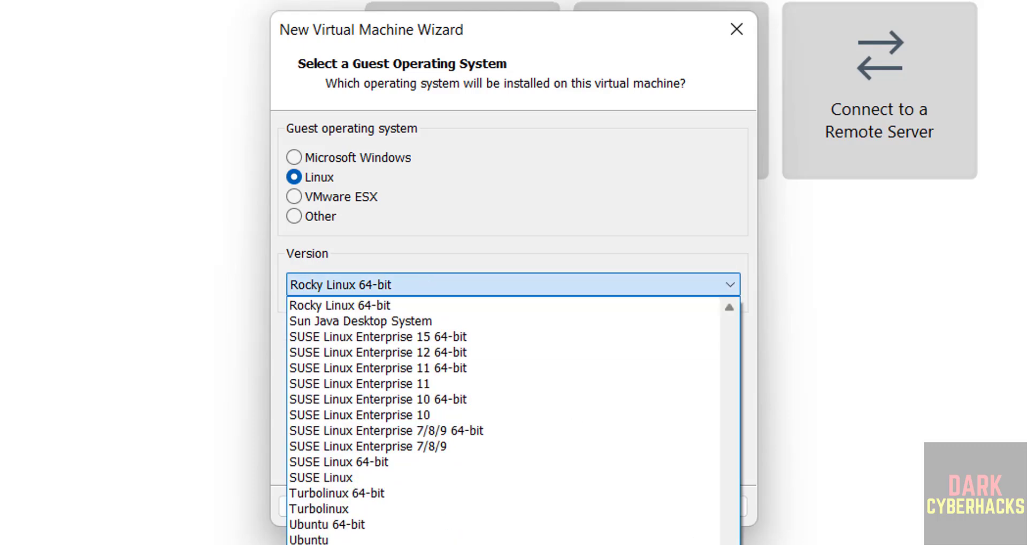
pyautogui.moveTo(730, 543); pyautogui.dragTo(760, 369)
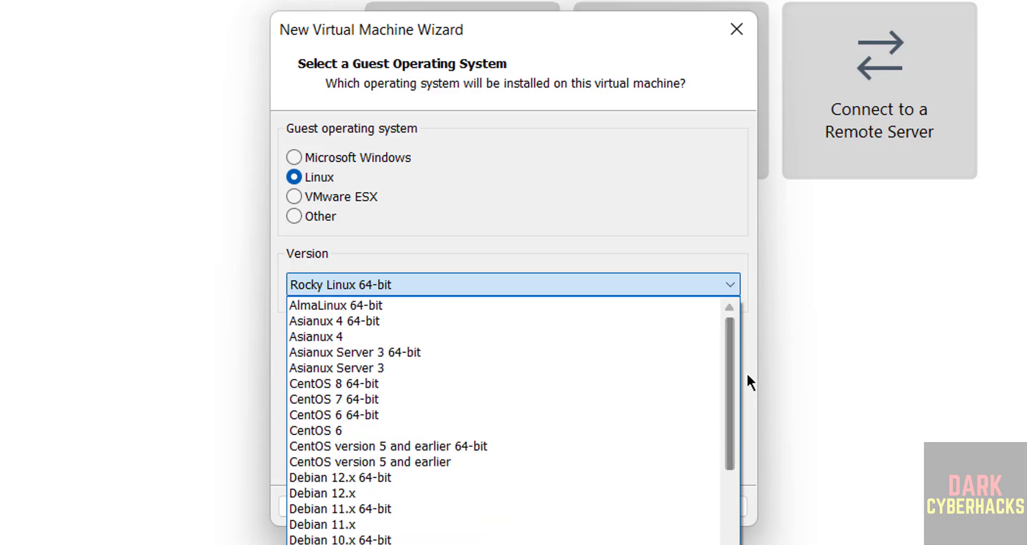
pyautogui.click(413, 478)
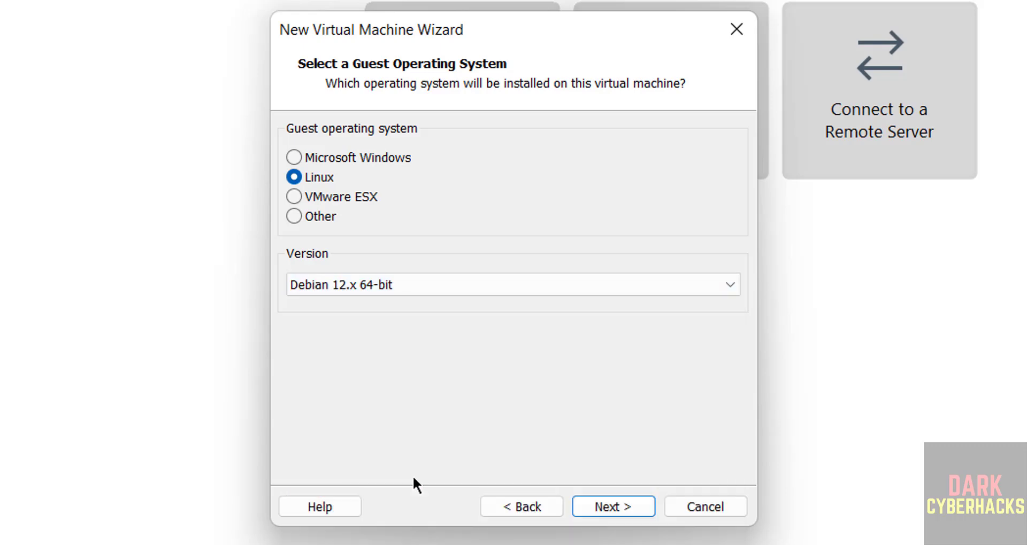
# - Name the virtual machine kali2025vm
pyautogui.click(605, 508)
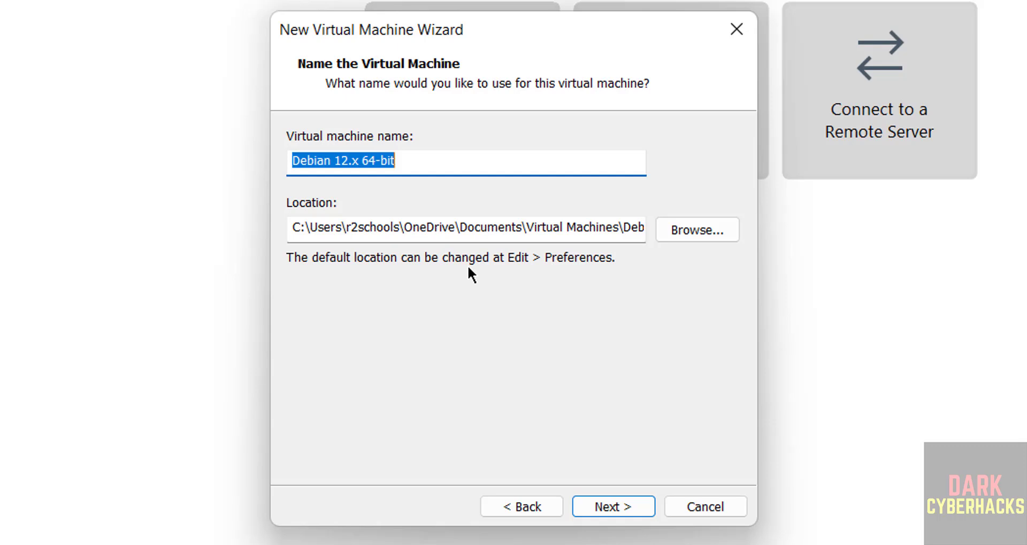
pyautogui.write('kal')
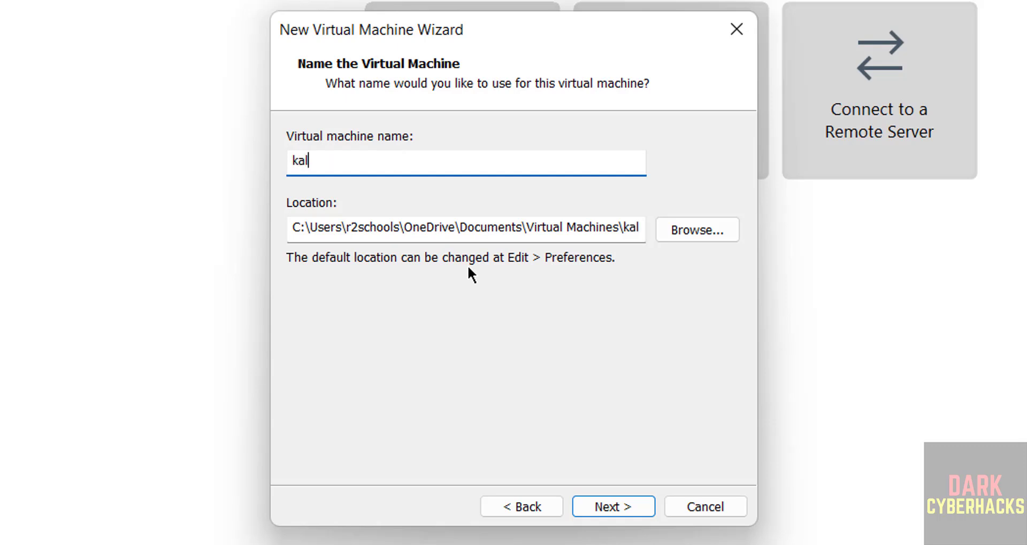
pyautogui.write('i2025vm')
pyautogui.hotkey('ctrl', 'a')
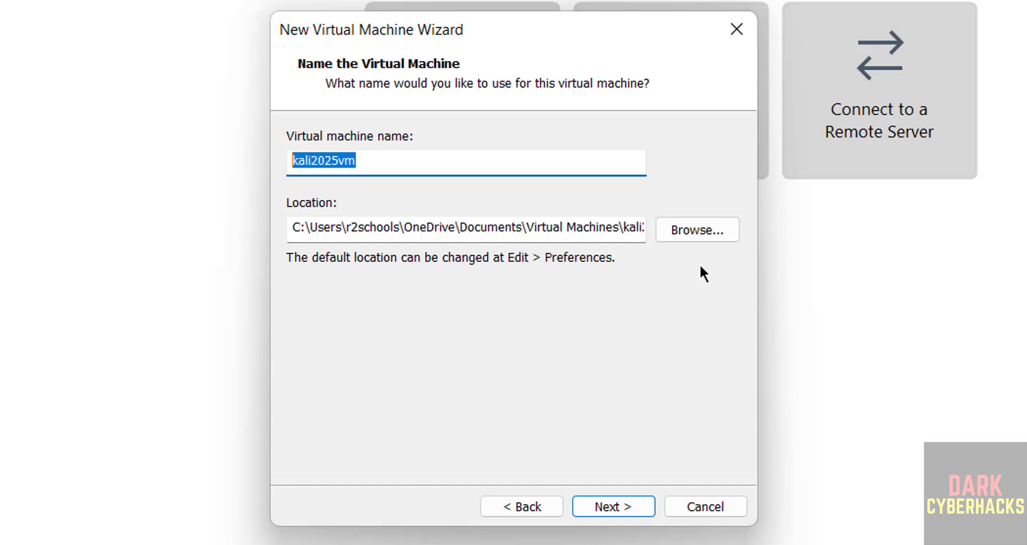
# - Set its location to a new kali2025vm folder created under E:\VMS
pyautogui.click(704, 223)
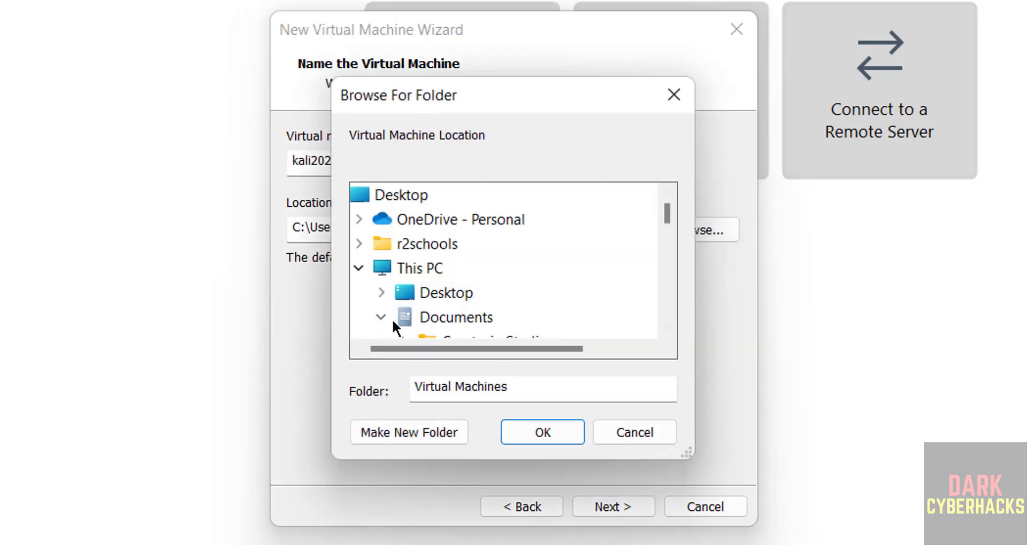
pyautogui.click(384, 316)
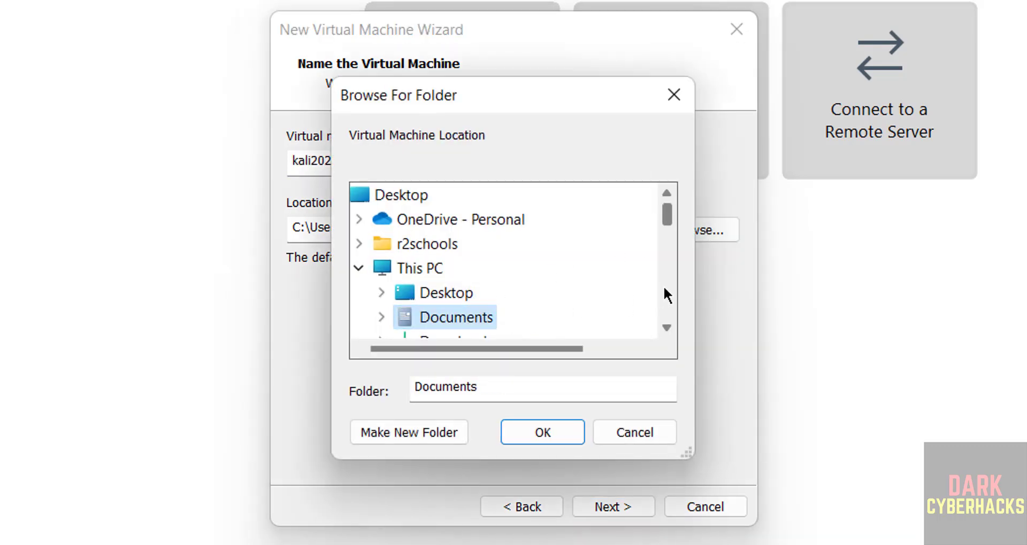
pyautogui.scroll(-3, 663, 285)
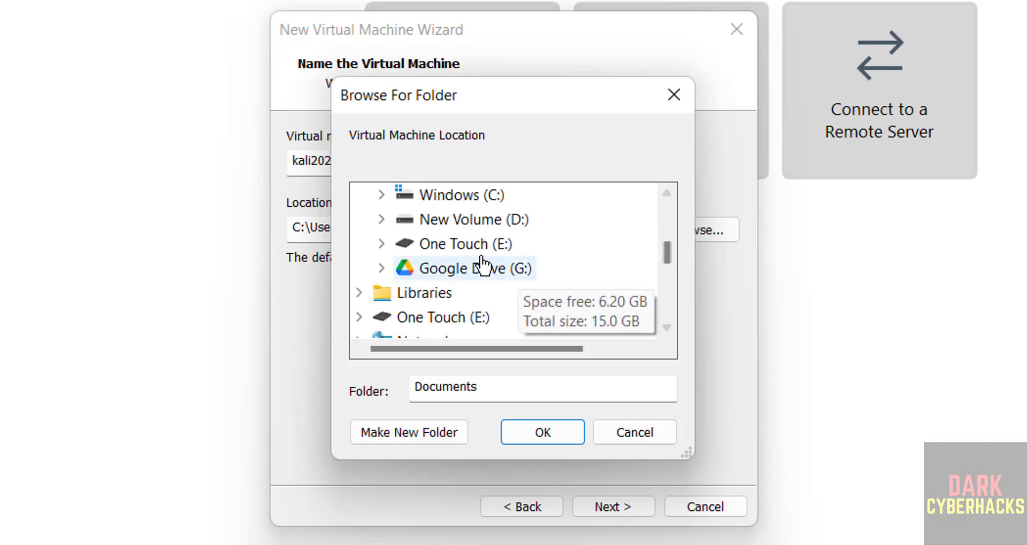
pyautogui.doubleClick(484, 246)
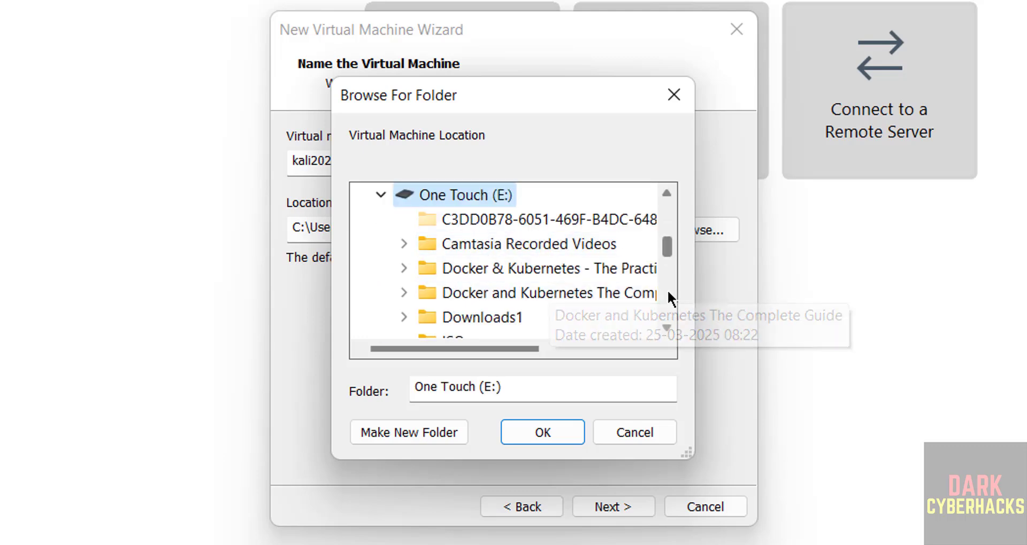
pyautogui.scroll(-2, 666, 290)
pyautogui.doubleClick(459, 320)
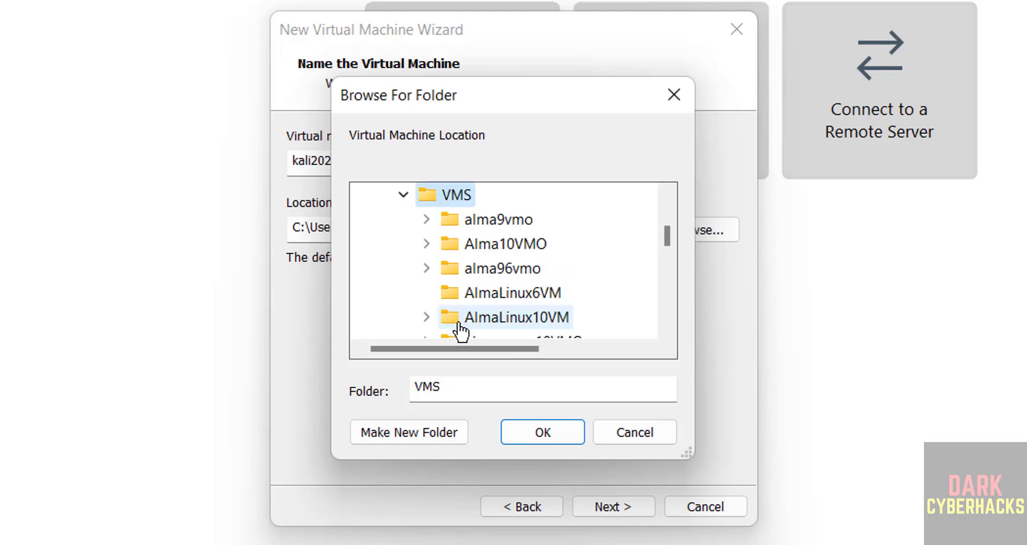
pyautogui.click(406, 431)
pyautogui.press('Return')
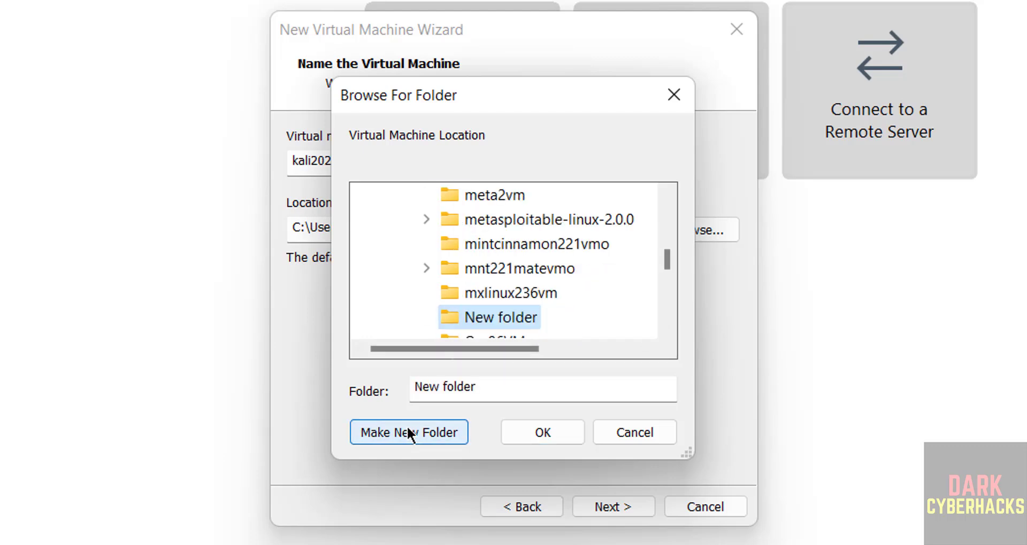
pyautogui.click(528, 436)
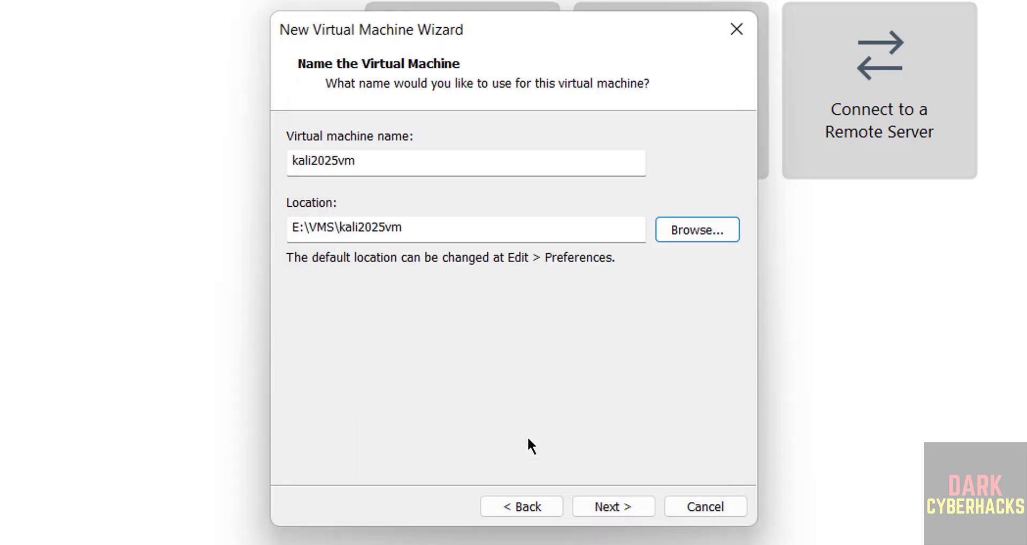
pyautogui.click(604, 508)
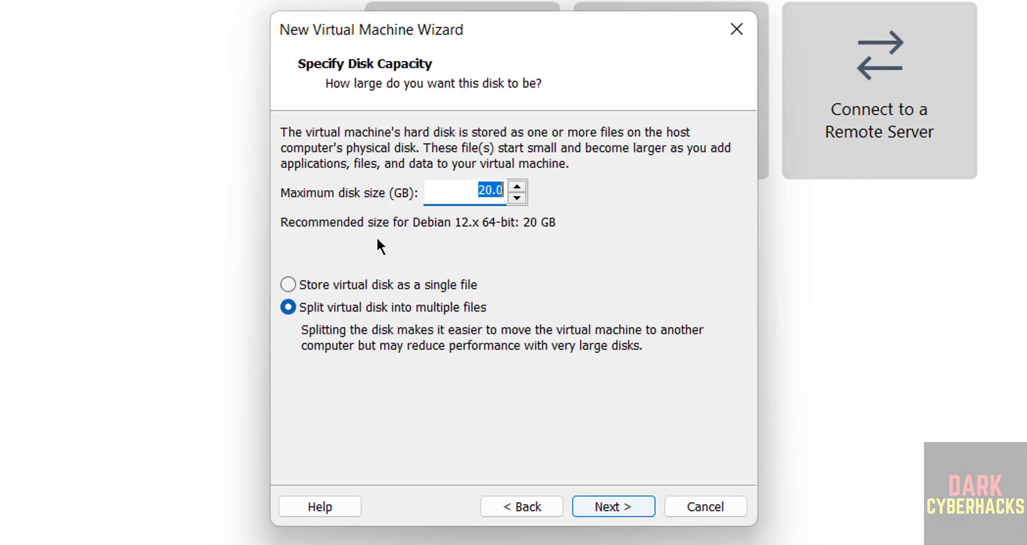
# - Give the virtual disk a 50 GB maximum size stored as a single file
pyautogui.click(302, 284)
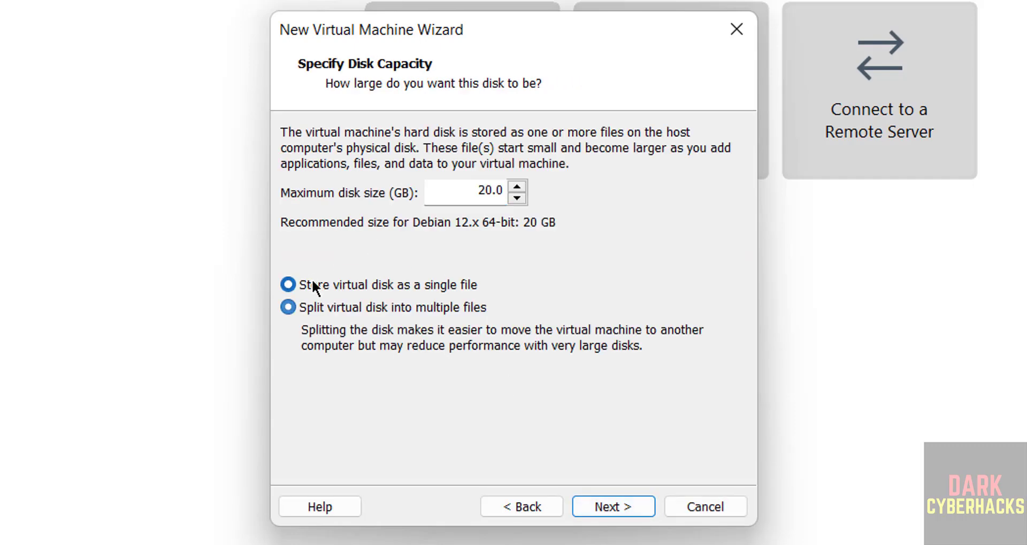
pyautogui.doubleClick(474, 194)
pyautogui.write('50')
pyautogui.click(603, 506)
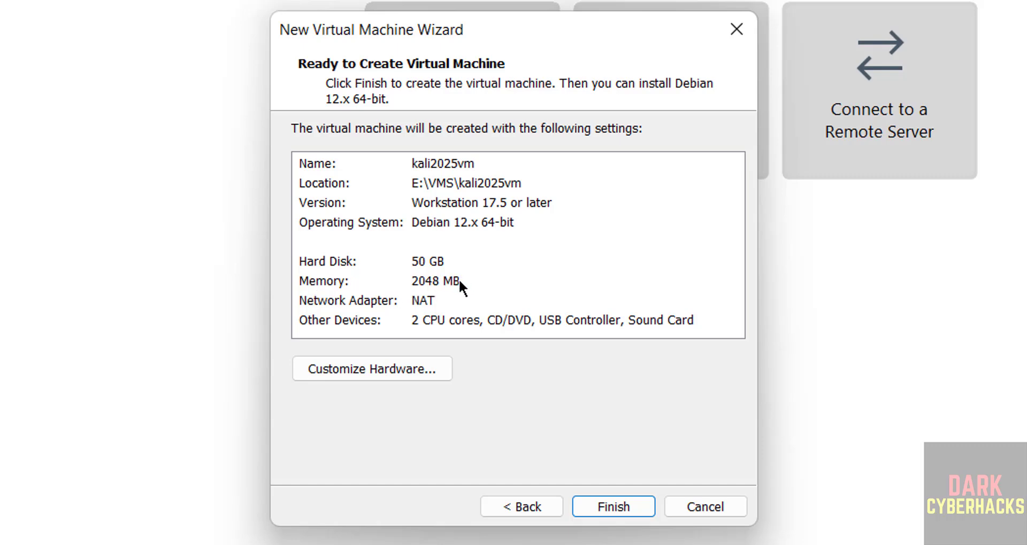
# - Raise memory to 4 GB under Customize Hardware and finish creating kali2025vm
pyautogui.click(338, 371)
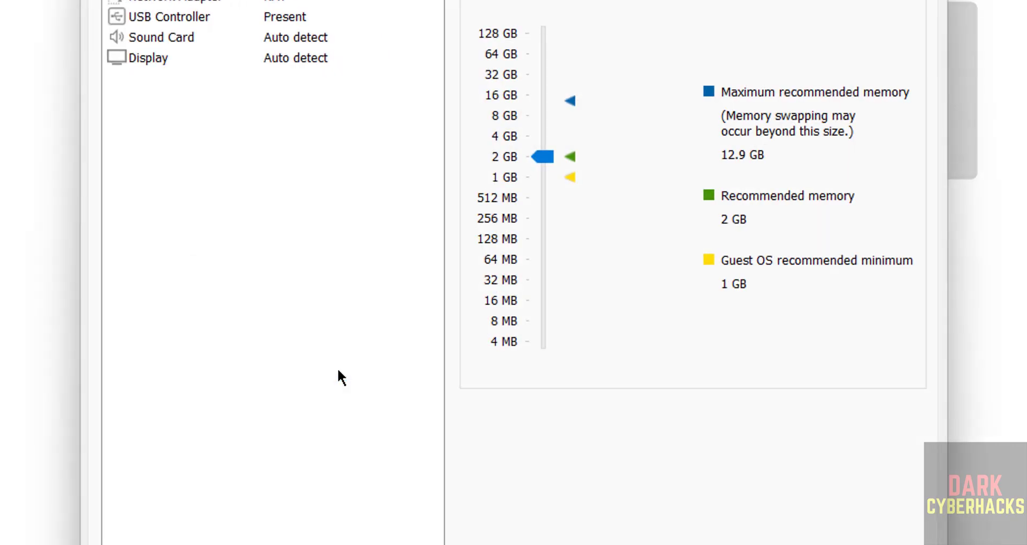
pyautogui.click(541, 135)
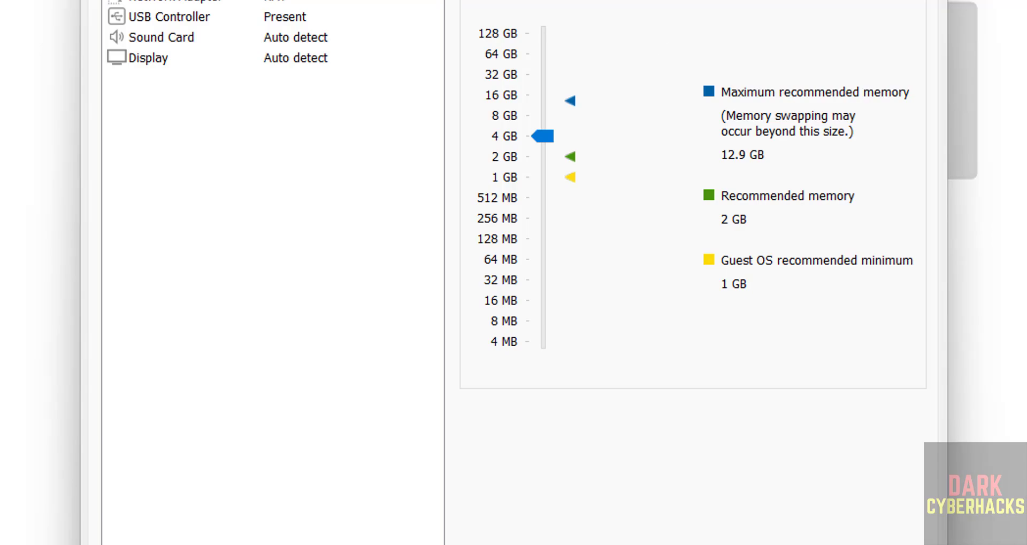
pyautogui.click(614, 504)
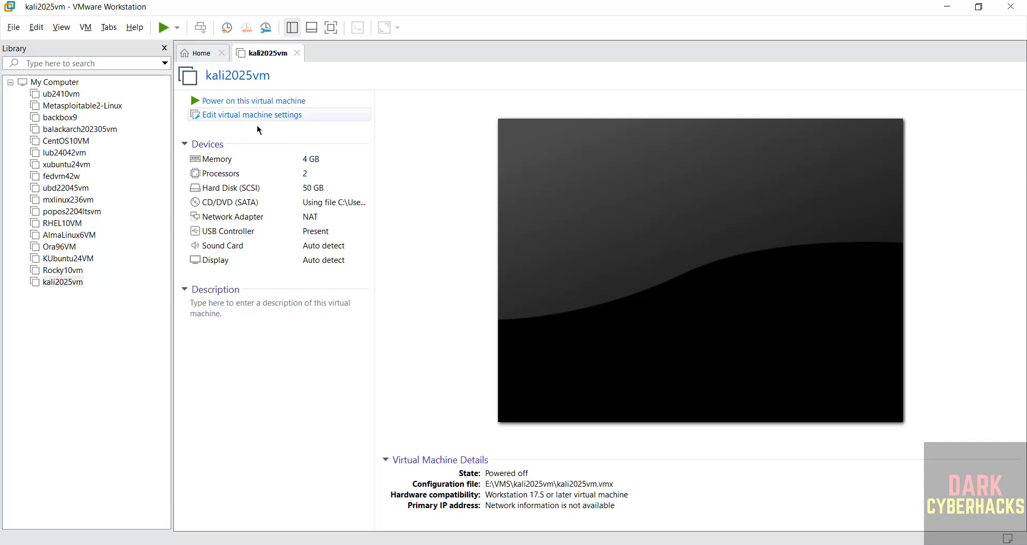
# - Check kali2025vm's context and VM menus without changes, then review its device summary page
pyautogui.rightClick(86, 281)
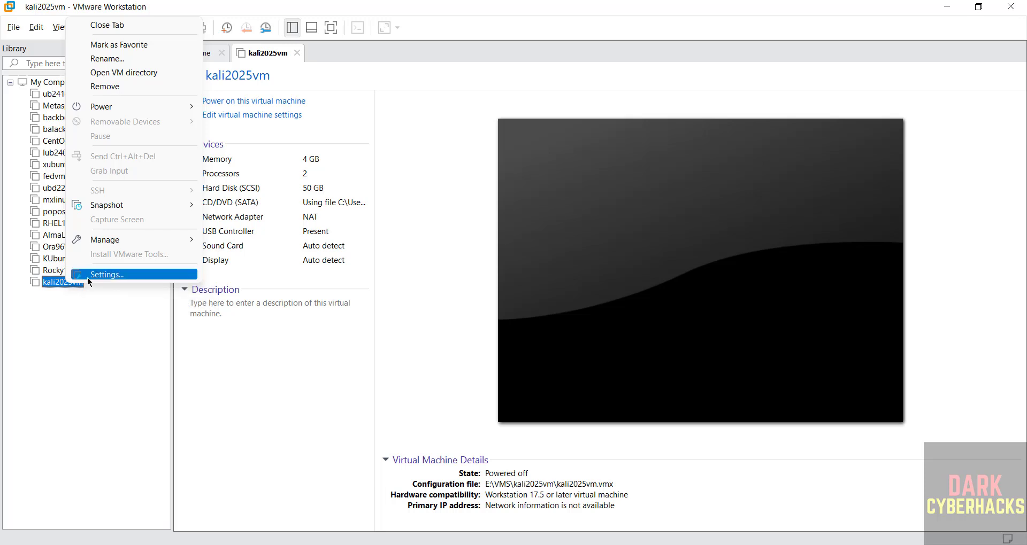
pyautogui.click(61, 338)
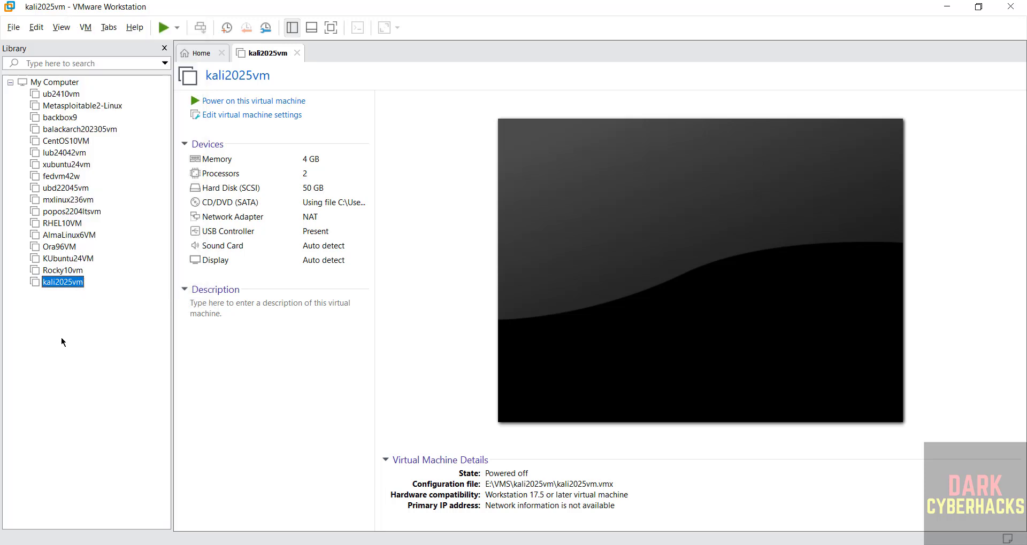
pyautogui.click(85, 27)
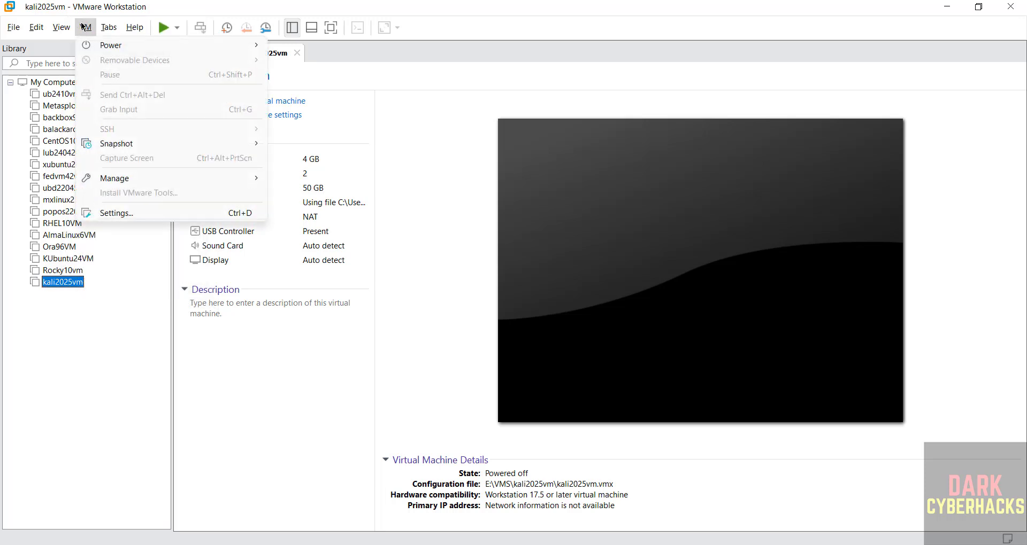
pyautogui.click(428, 266)
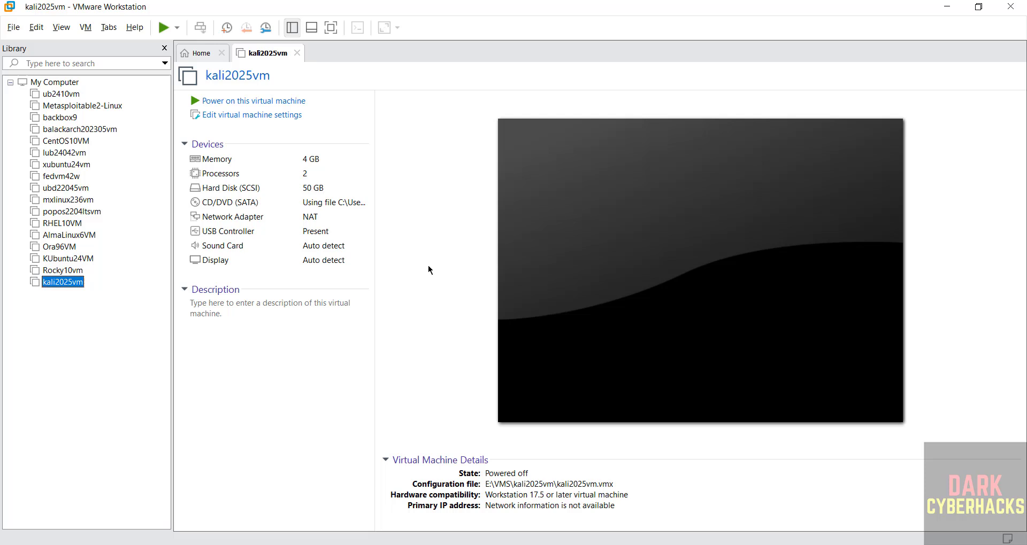
pyautogui.click(243, 334)
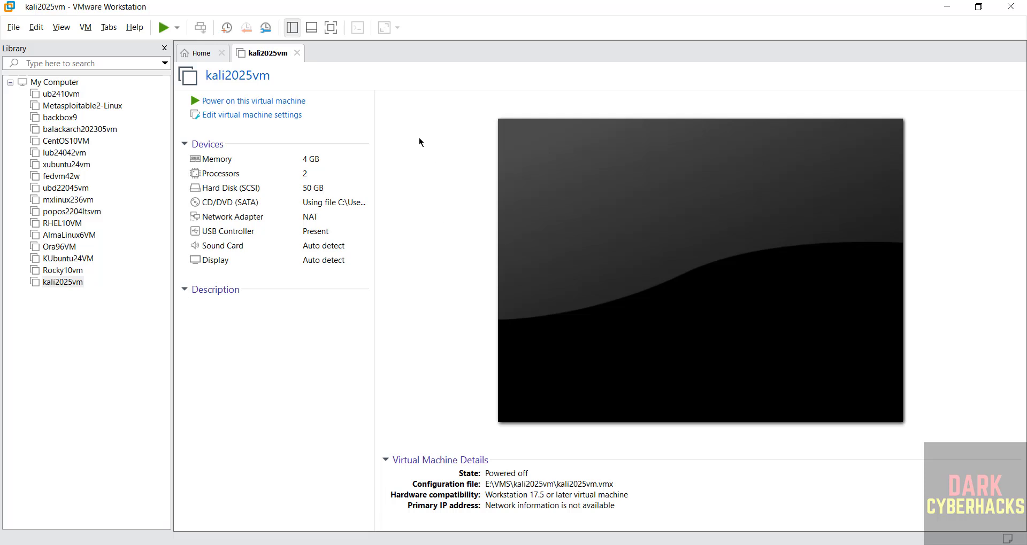
# - Power on kali2025vm and launch Graphical install from the Kali boot menu
pyautogui.click(296, 107)
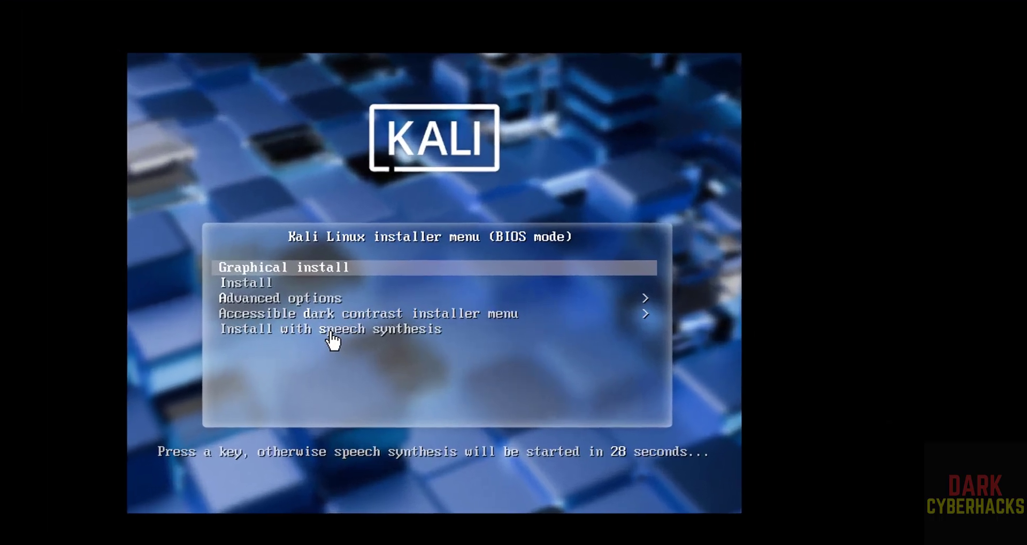
pyautogui.click(501, 319)
pyautogui.press('Down')
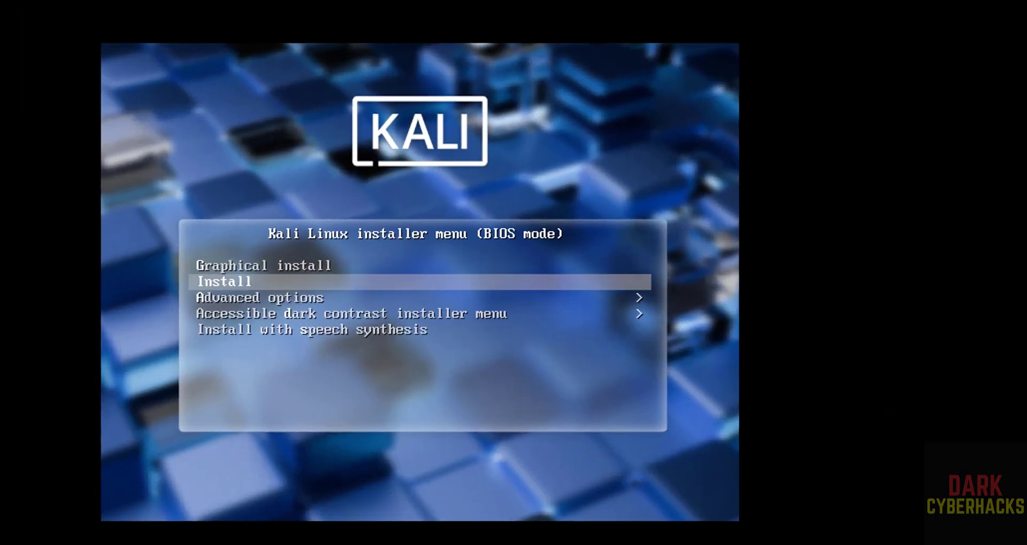
pyautogui.press('Up')
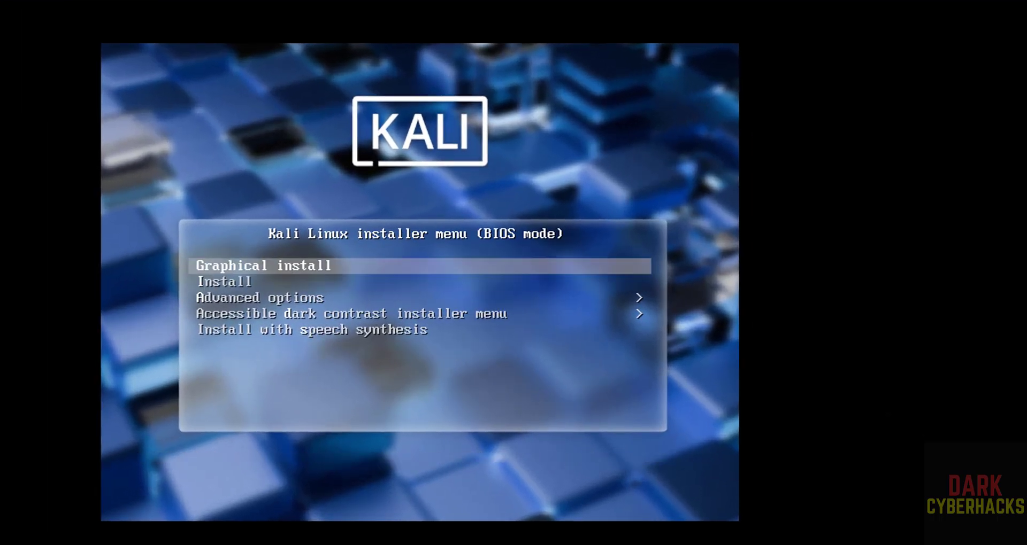
pyautogui.press('Return')
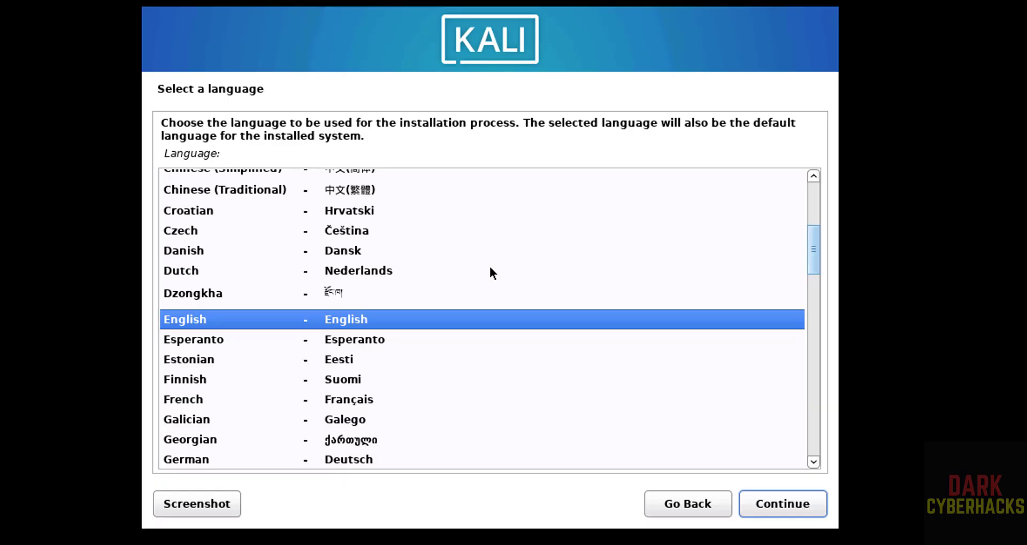
# - Accept English language, United States location and the American English keymap
pyautogui.click(786, 496)
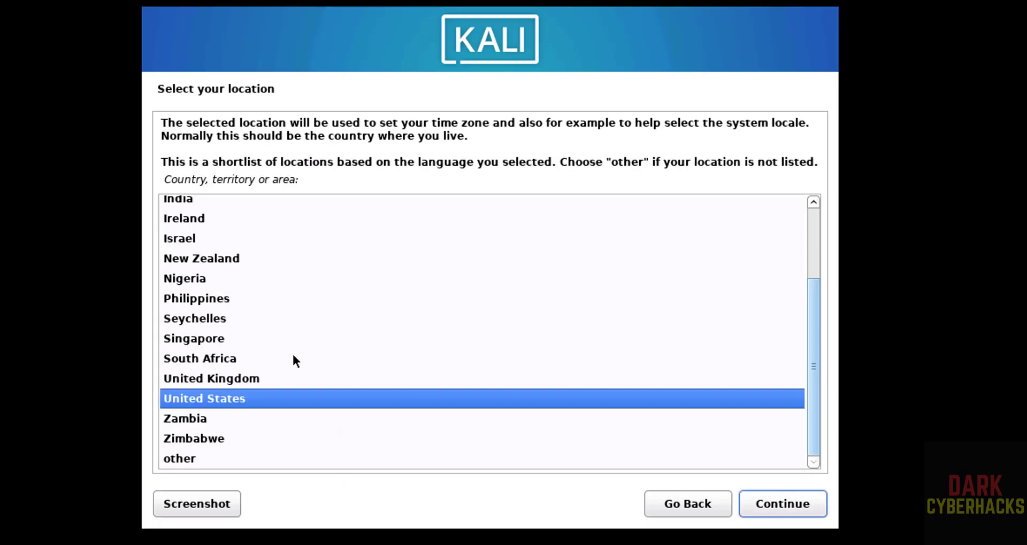
pyautogui.click(791, 510)
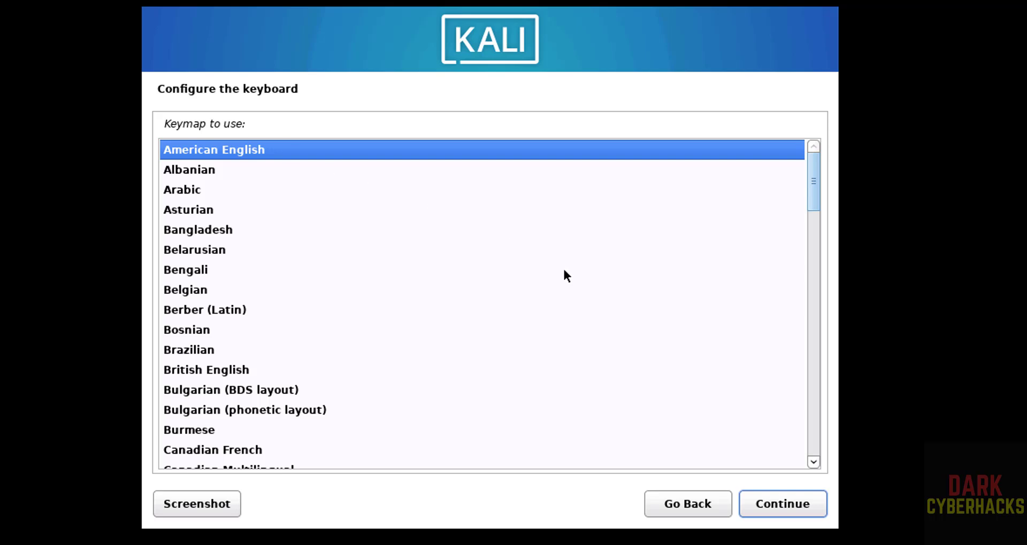
pyautogui.click(776, 510)
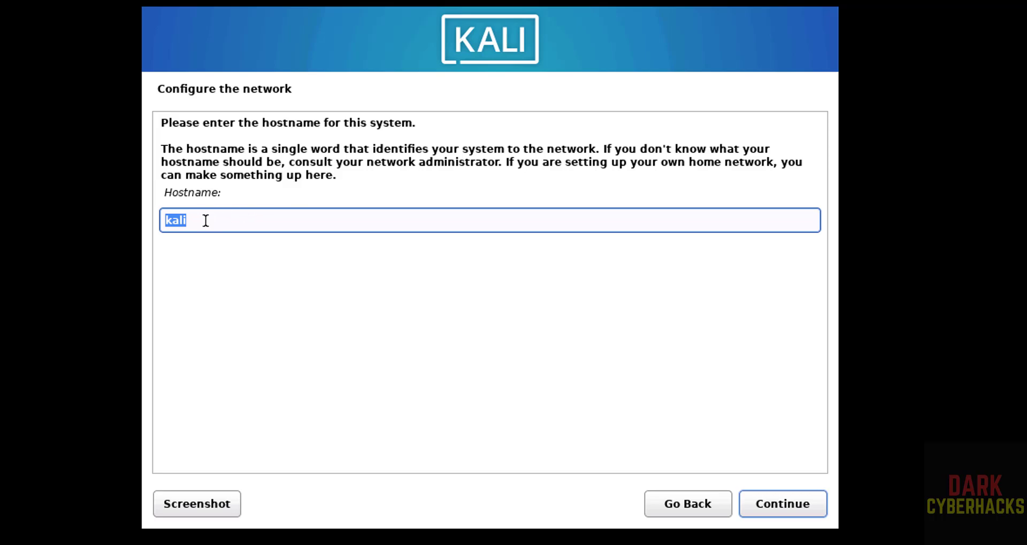
# - Set the hostname to kali2025vm and leave the domain name blank
pyautogui.press('BackSpace')
pyautogui.write('kali2025vm')
pyautogui.click(778, 508)
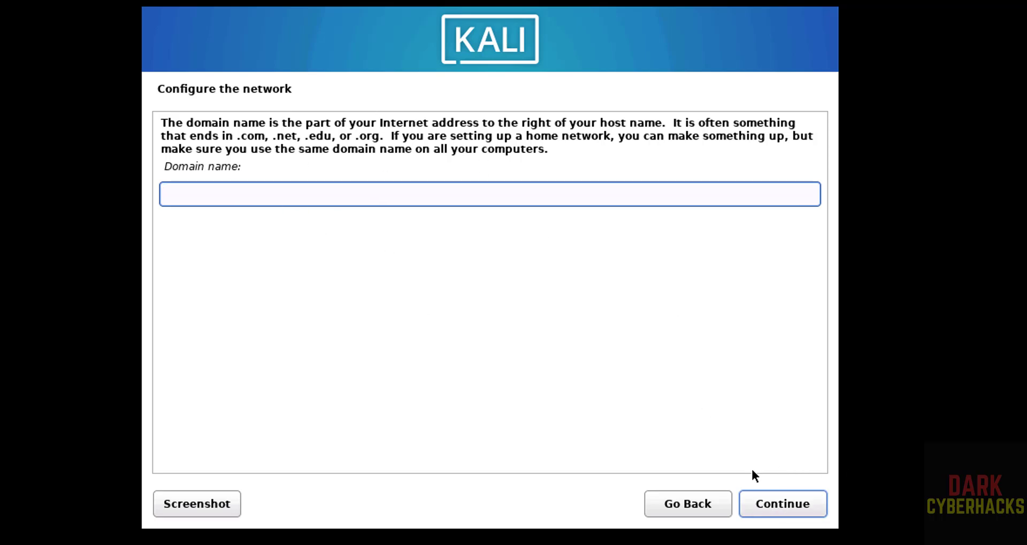
pyautogui.click(771, 500)
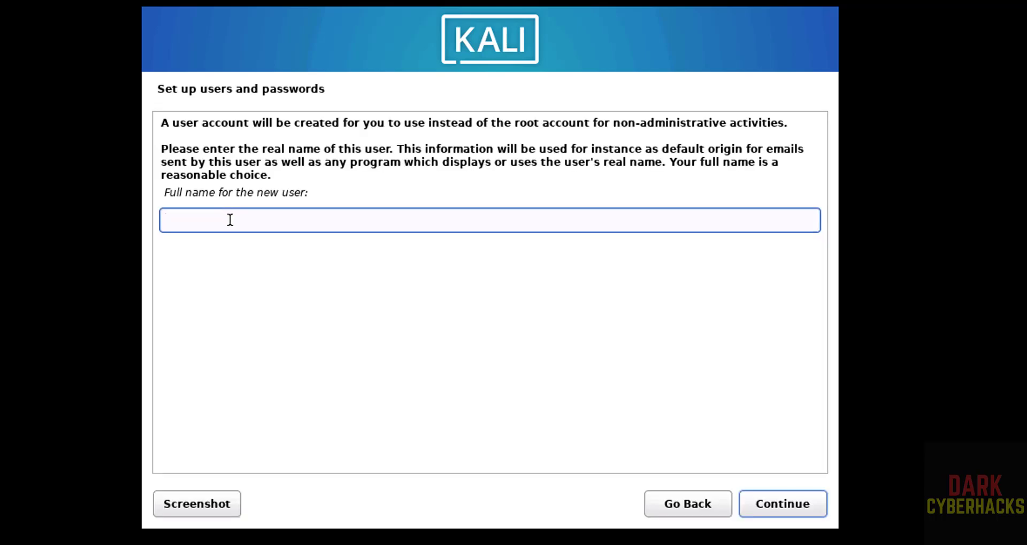
# - Enter the new user's full name, accept the suggested username, and set a verified password
pyautogui.write('r2schools')
pyautogui.click(778, 509)
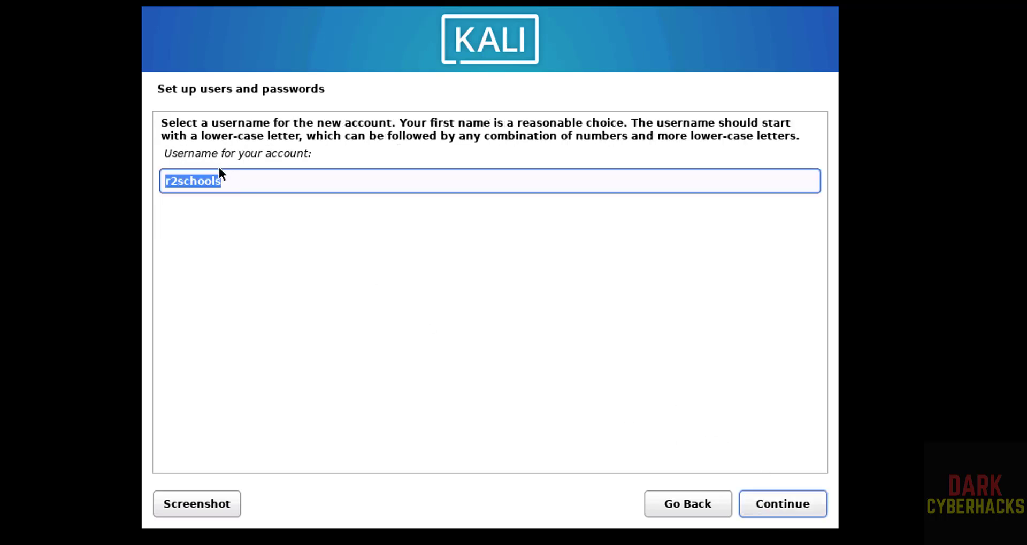
pyautogui.click(780, 498)
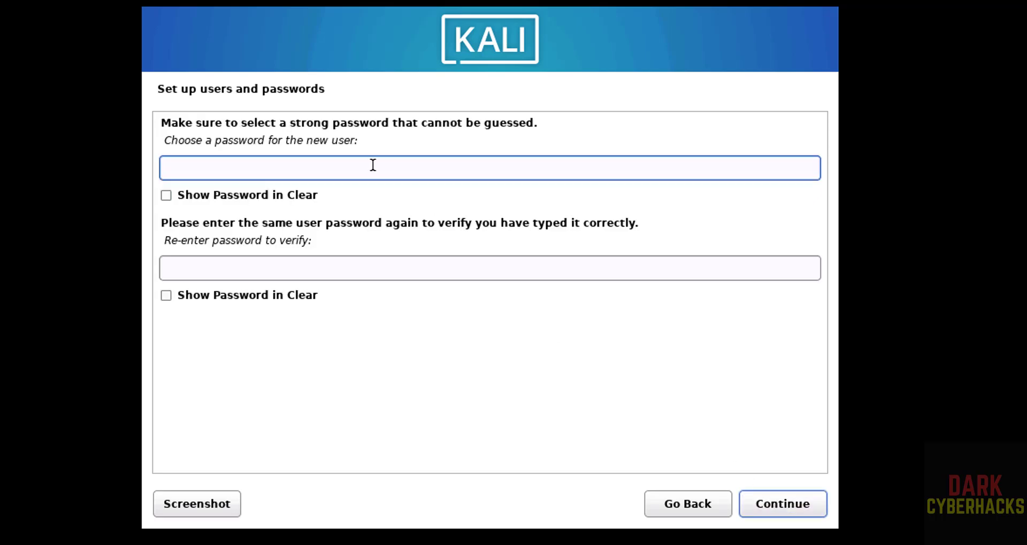
pyautogui.write('**********')
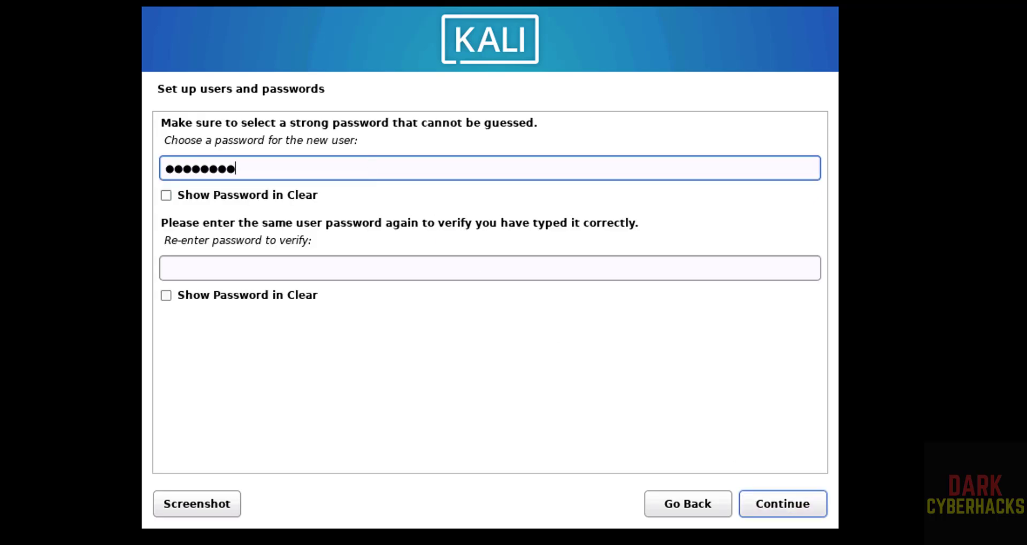
pyautogui.press('Tab')
pyautogui.press('Tab')
pyautogui.write('**********')
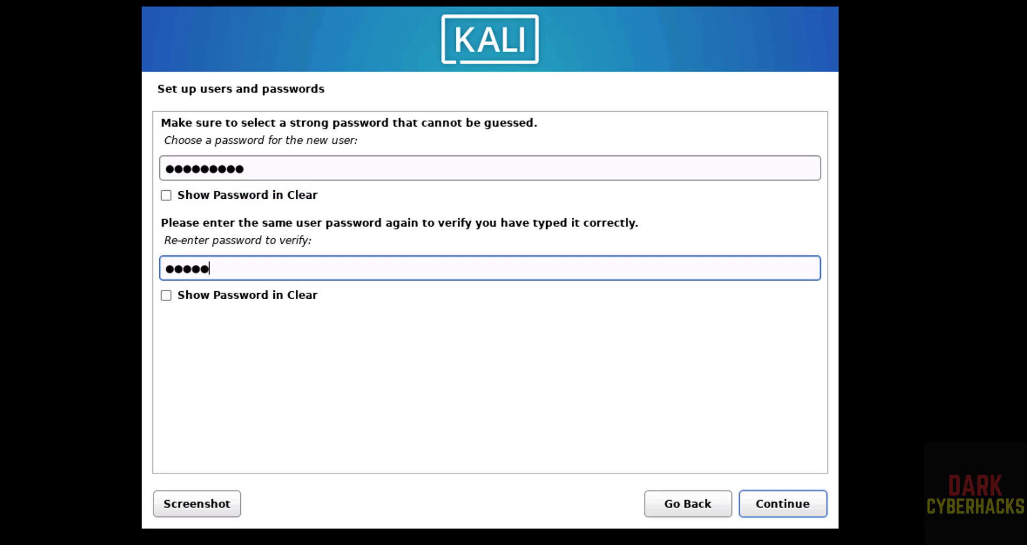
pyautogui.click(771, 495)
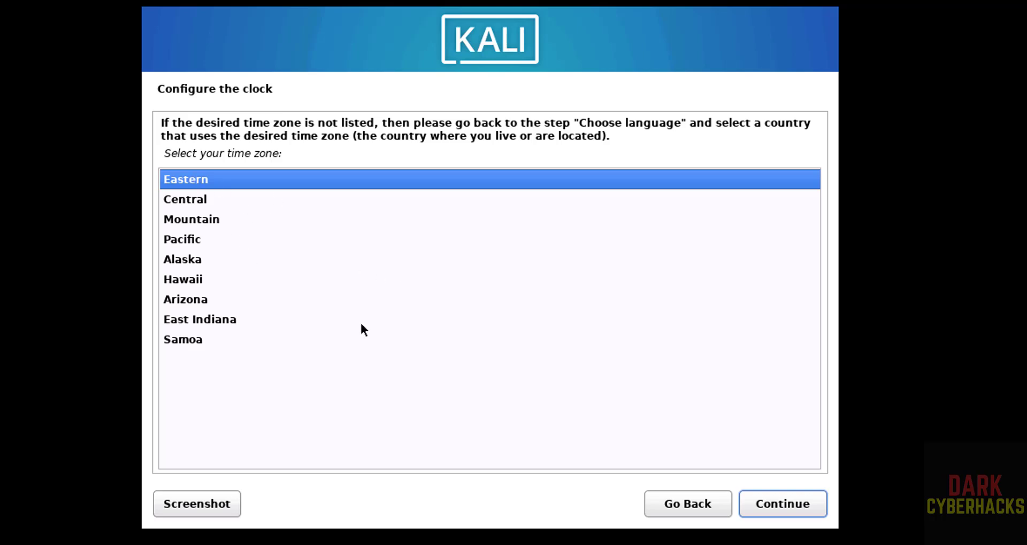
# - Keep Eastern time and guided-partition the 53.7 GB disk as one partition, writing the changes
pyautogui.click(766, 495)
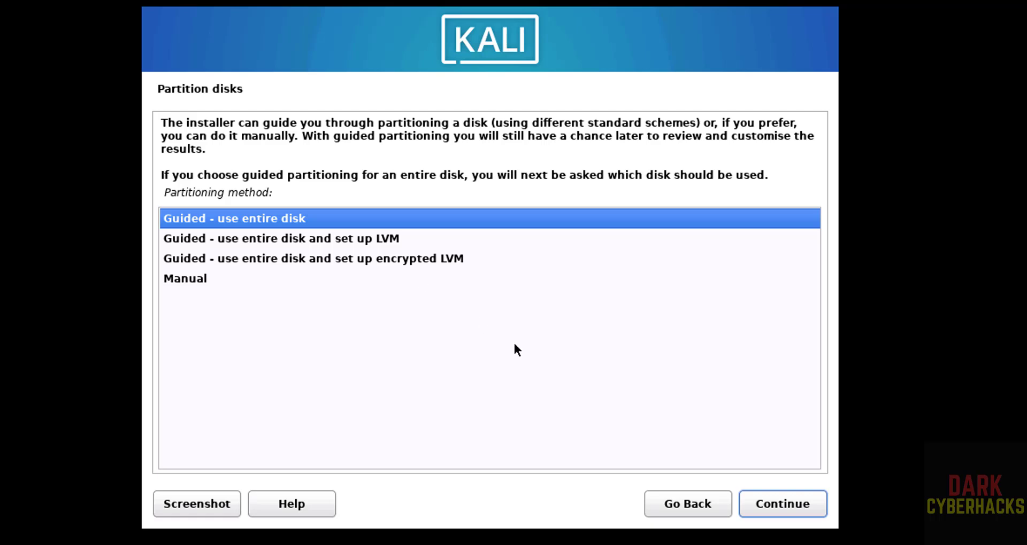
pyautogui.click(791, 511)
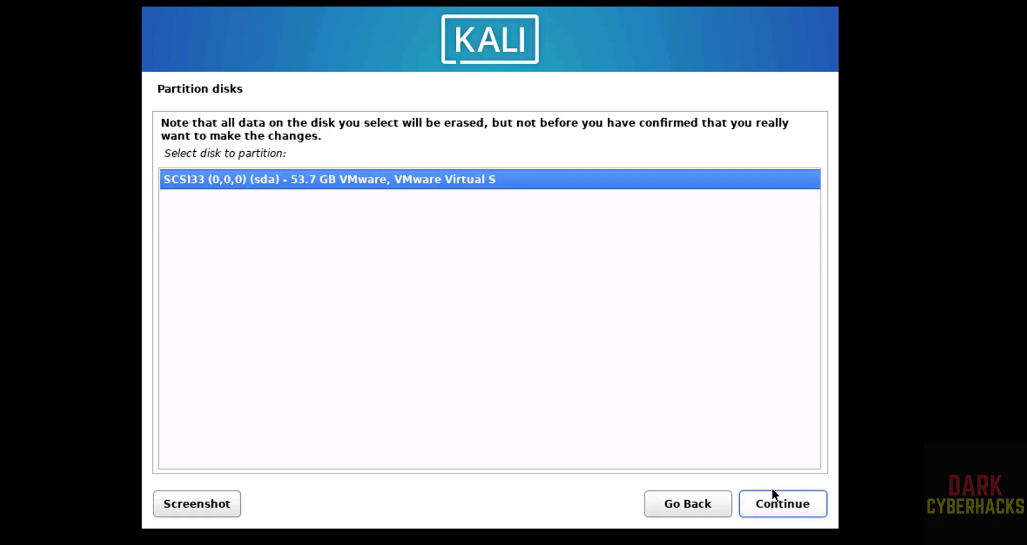
pyautogui.click(782, 509)
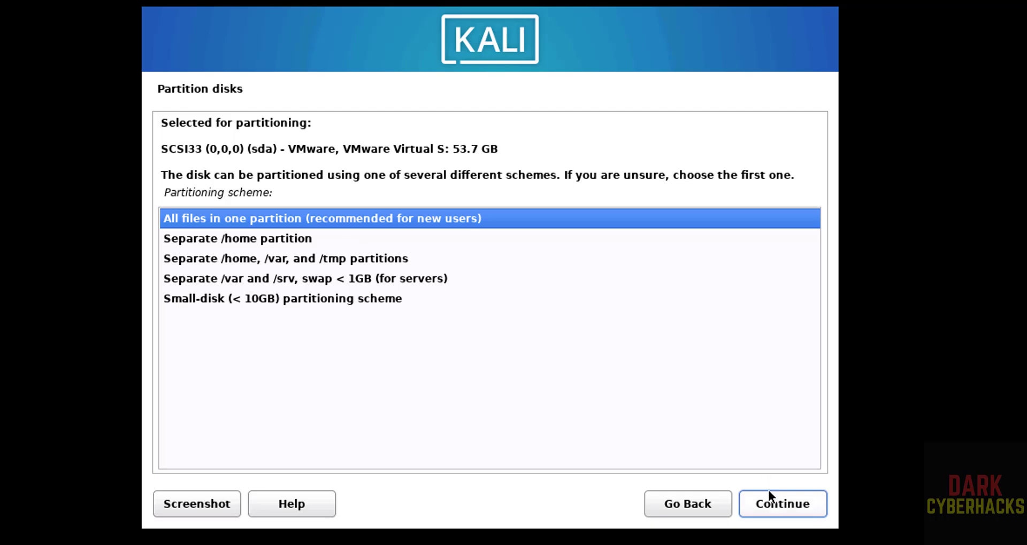
pyautogui.click(768, 509)
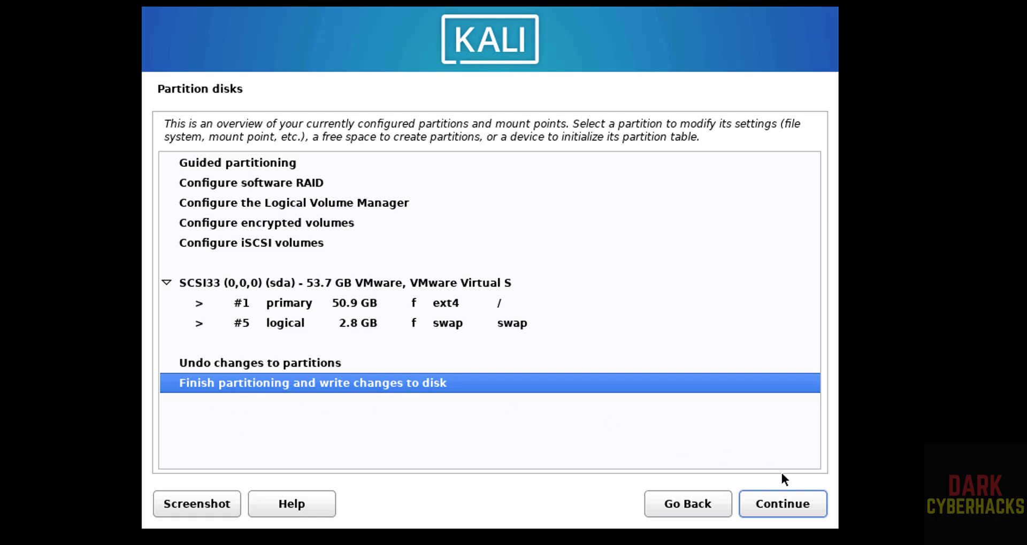
pyautogui.click(795, 501)
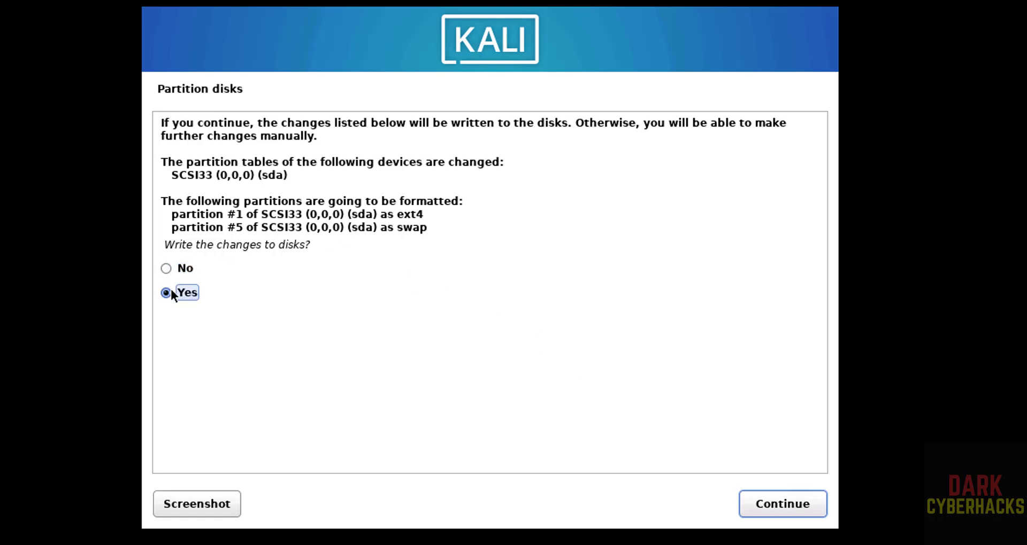
pyautogui.click(771, 502)
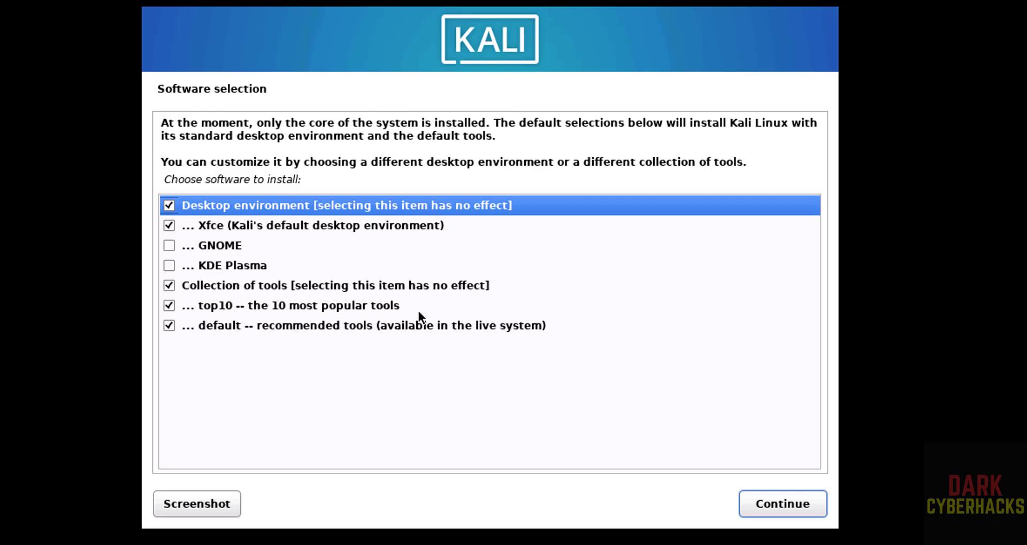
# - Install the default Xfce desktop and tools, then install GRUB on /dev/sda
pyautogui.click(777, 508)
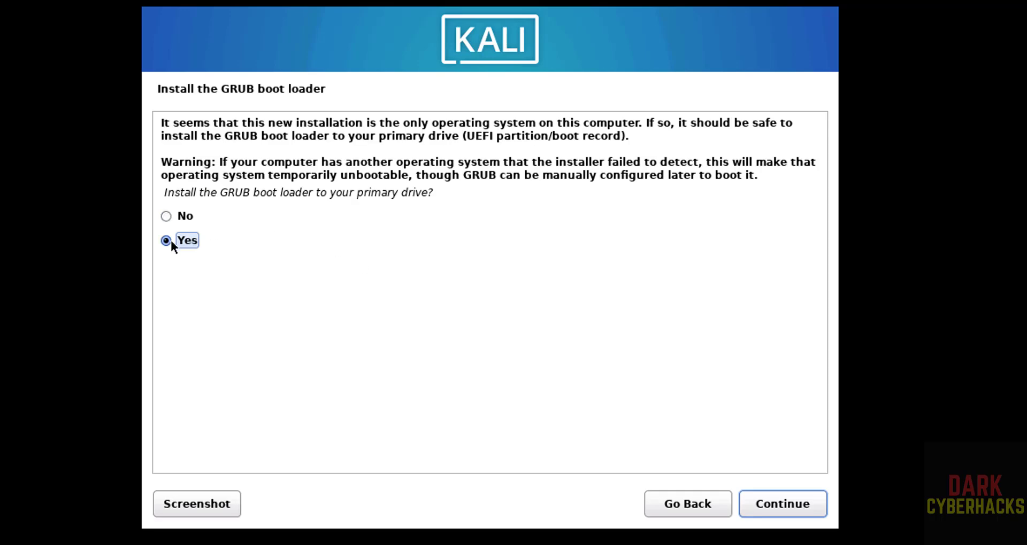
pyautogui.click(784, 511)
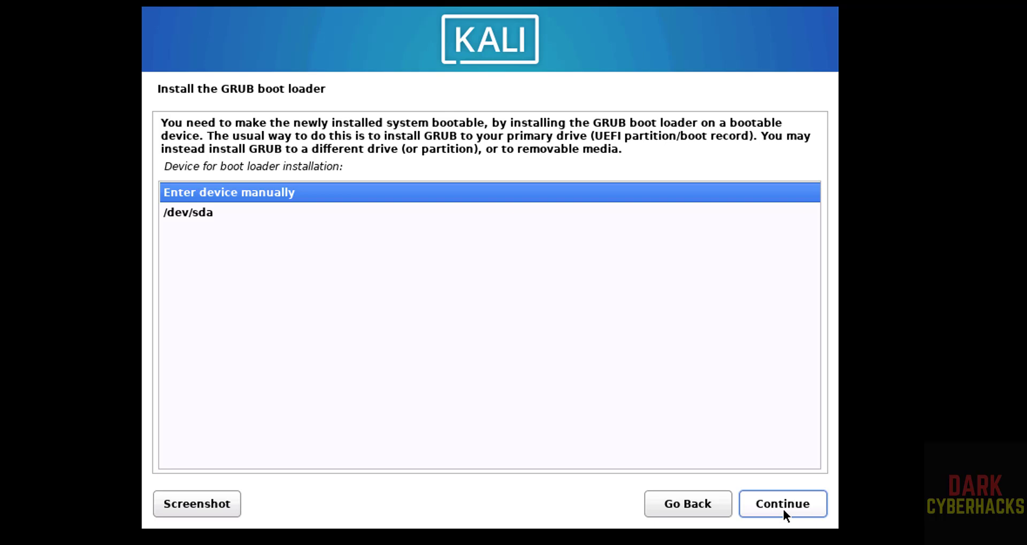
pyautogui.click(368, 216)
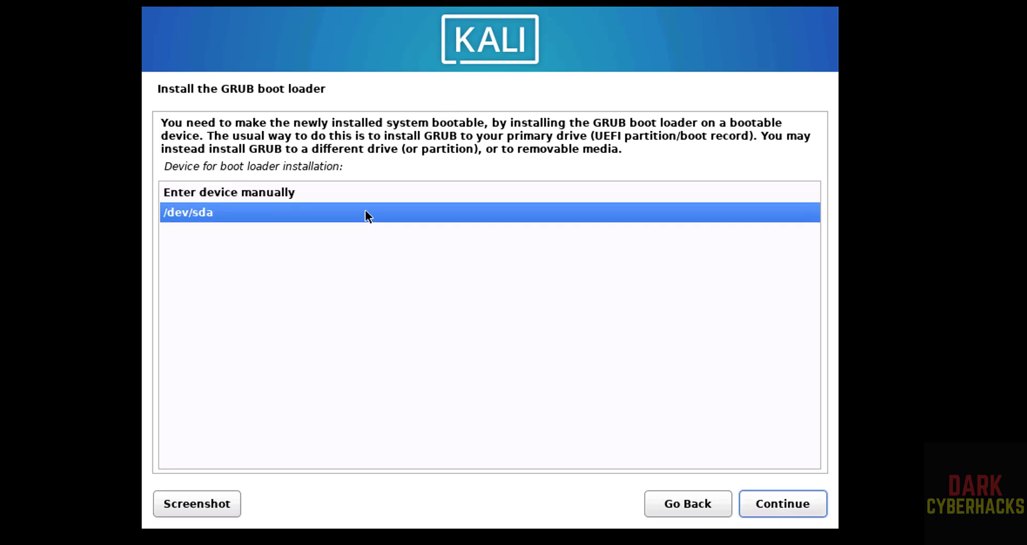
pyautogui.click(757, 500)
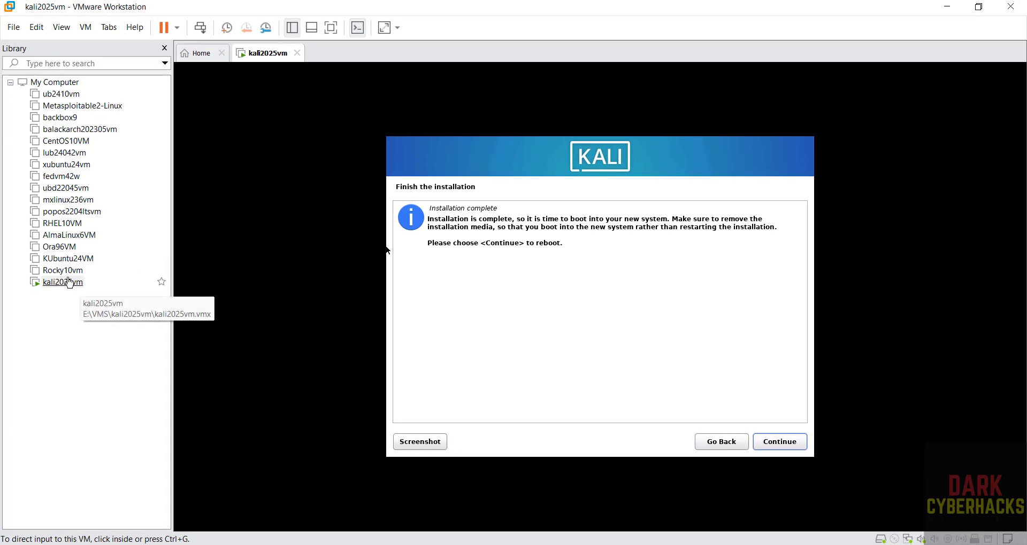
# - In kali2025vm's settings, leave the CD/DVD (SATA) ISO unchecked for Connect at power on
pyautogui.rightClick(70, 283)
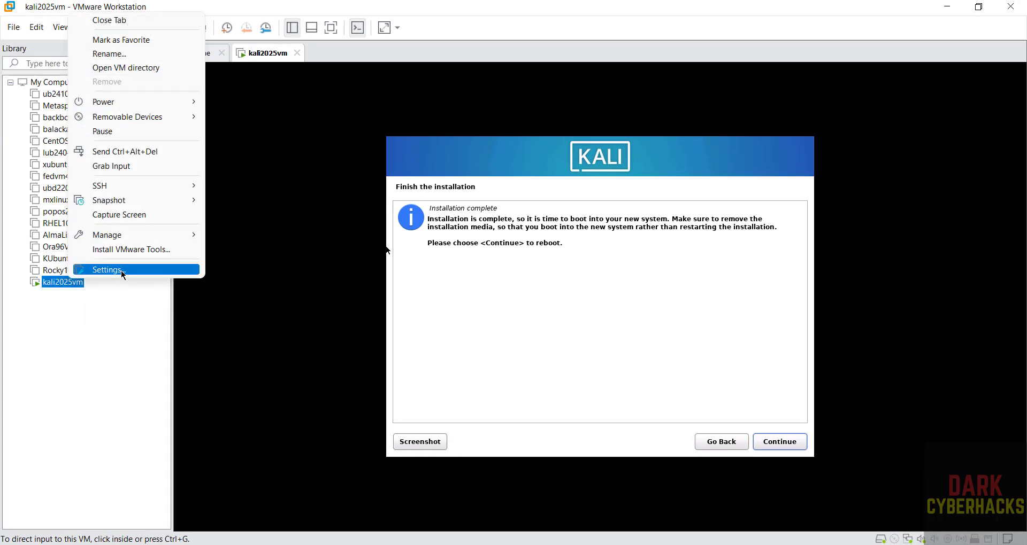
pyautogui.click(121, 271)
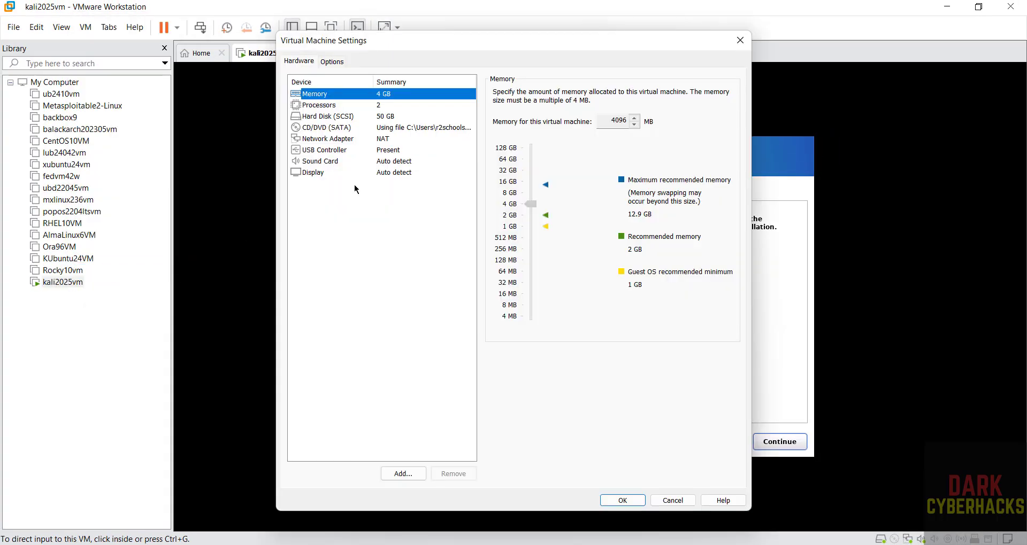
pyautogui.click(327, 128)
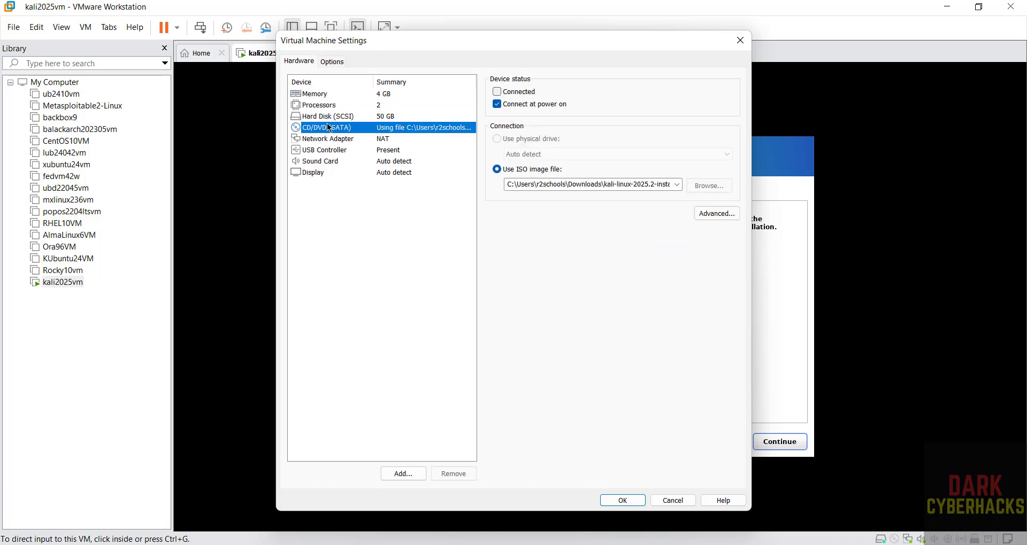
pyautogui.click(503, 103)
pyautogui.click(502, 101)
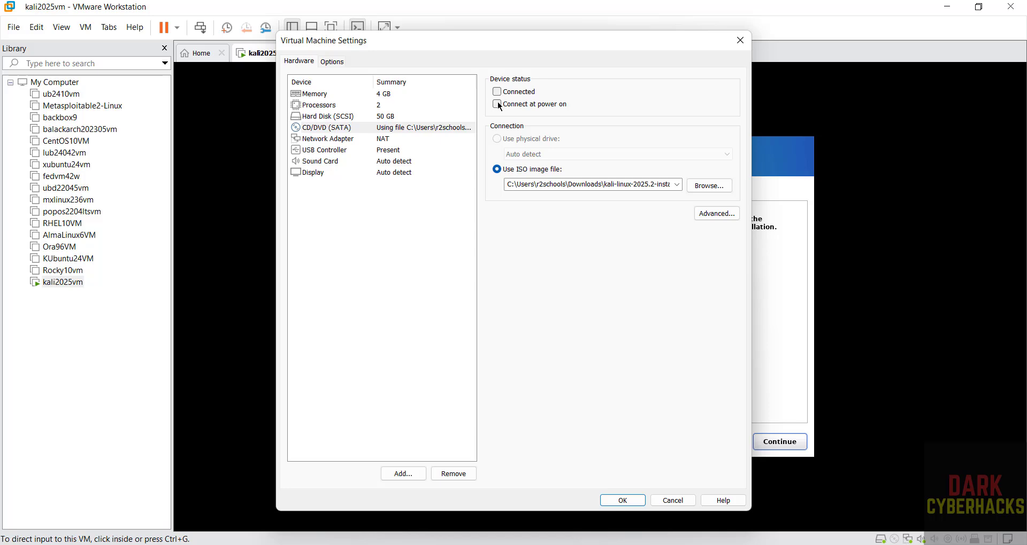
pyautogui.click(621, 502)
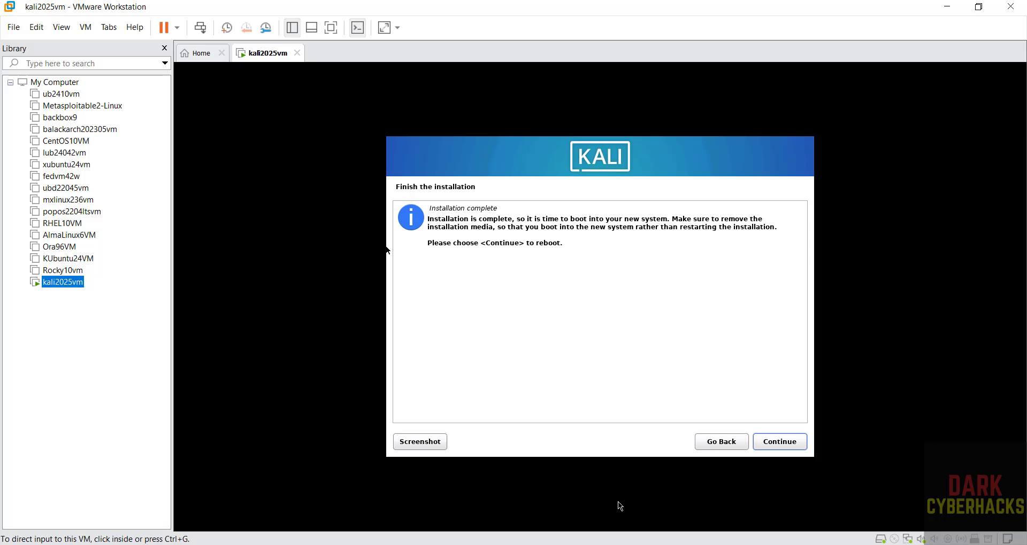
pyautogui.click(761, 445)
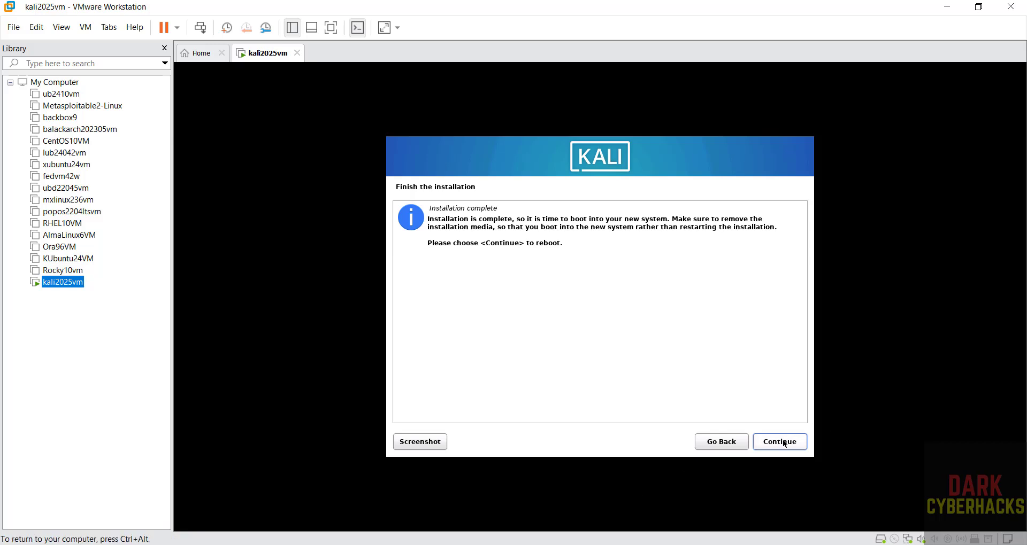
# - Reboot into the installed Kali, log in as the new user, and switch to full screen
pyautogui.click(785, 443)
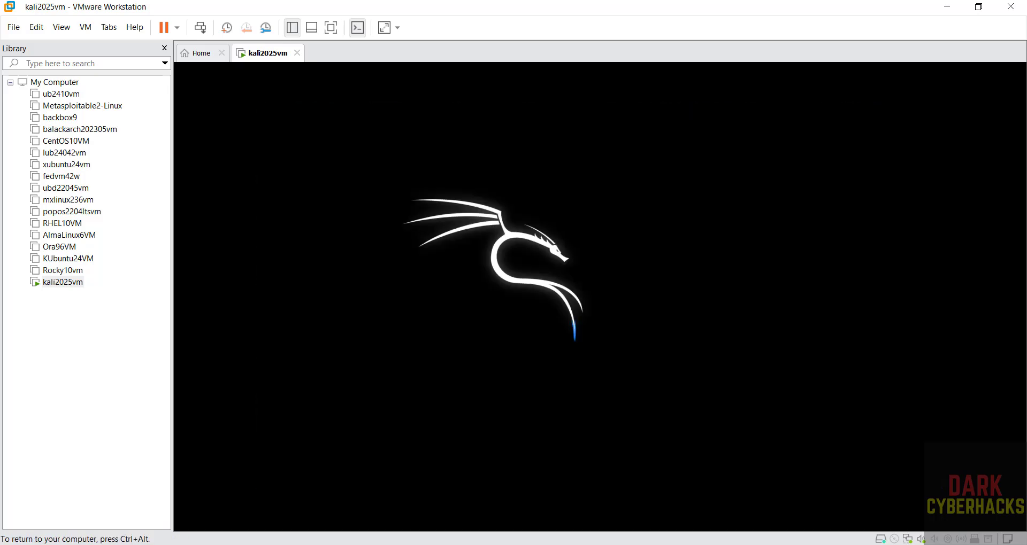
pyautogui.write('r')
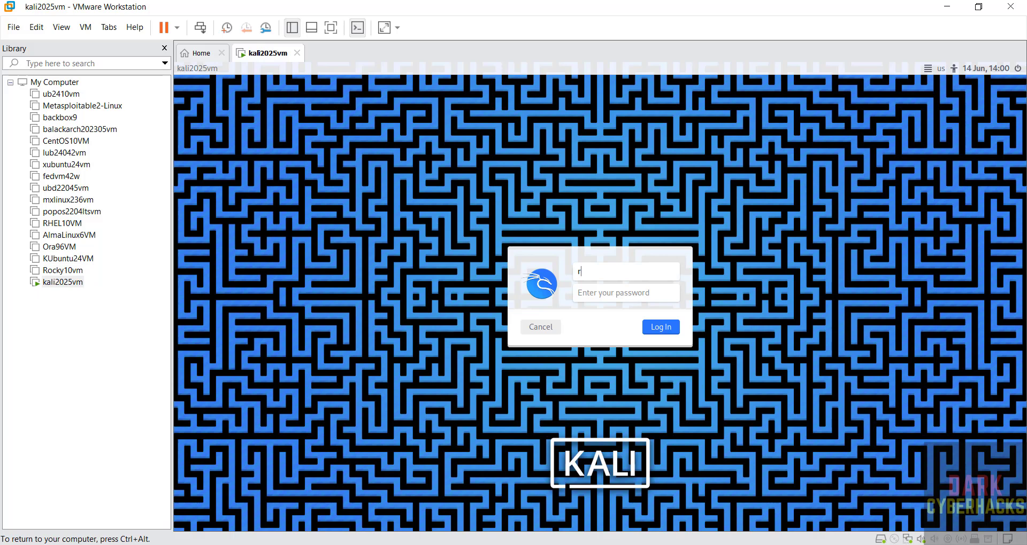
pyautogui.write('2schools')
pyautogui.press('Tab')
pyautogui.write('•••••••')
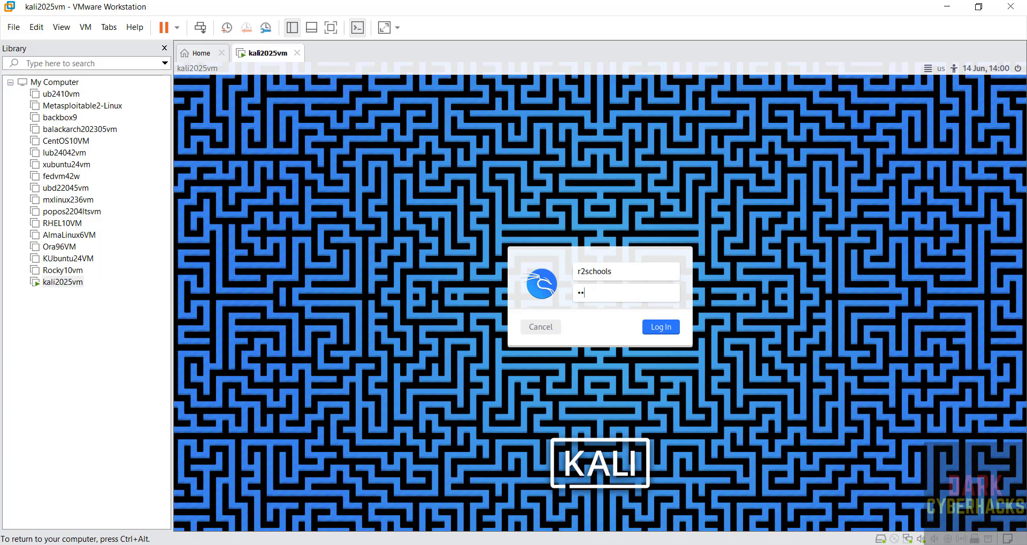
pyautogui.write('••')
pyautogui.press('Return')
pyautogui.click(330, 29)
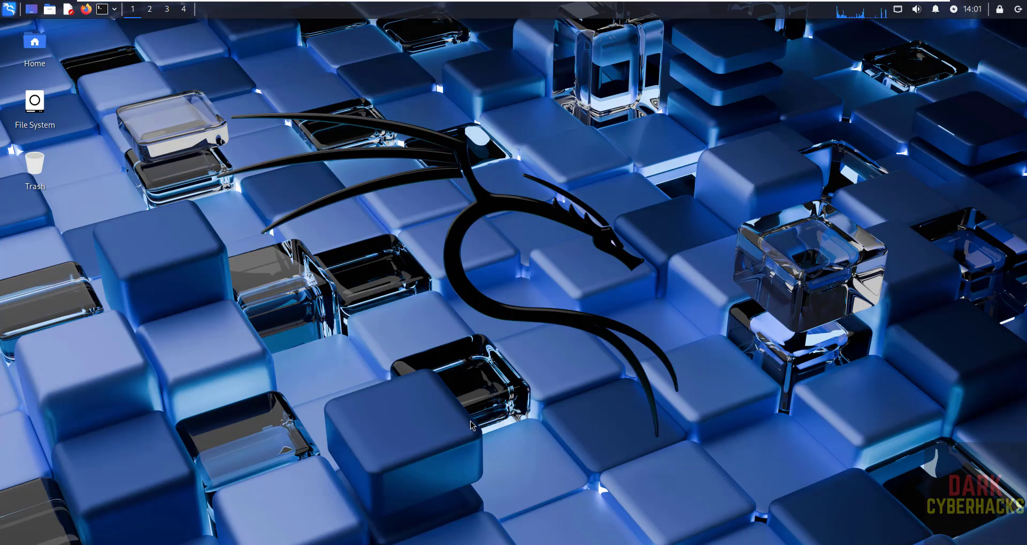
# - Open a terminal, set its font to Fira Code 14 pt, and resize it to 68 x 22
pyautogui.click(102, 8)
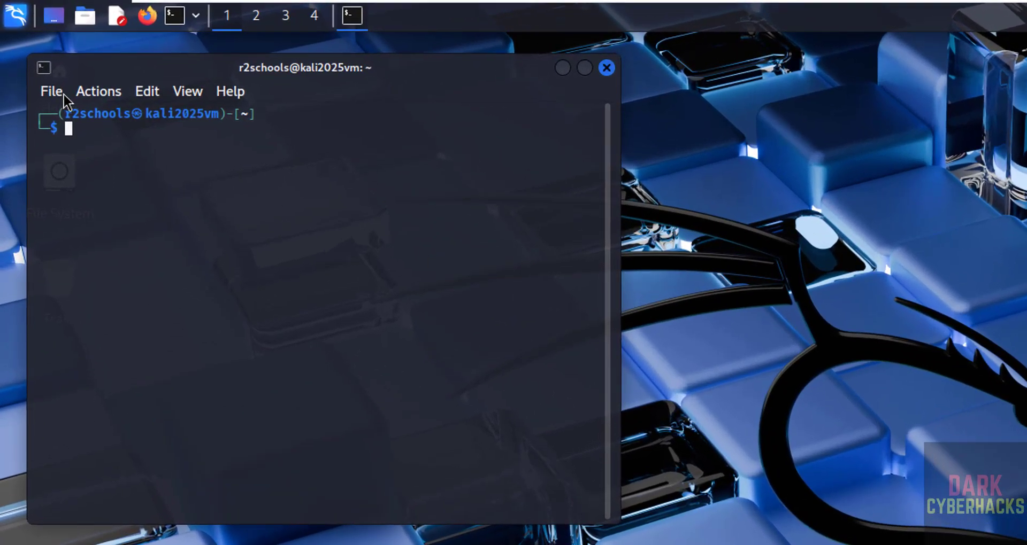
pyautogui.click(63, 95)
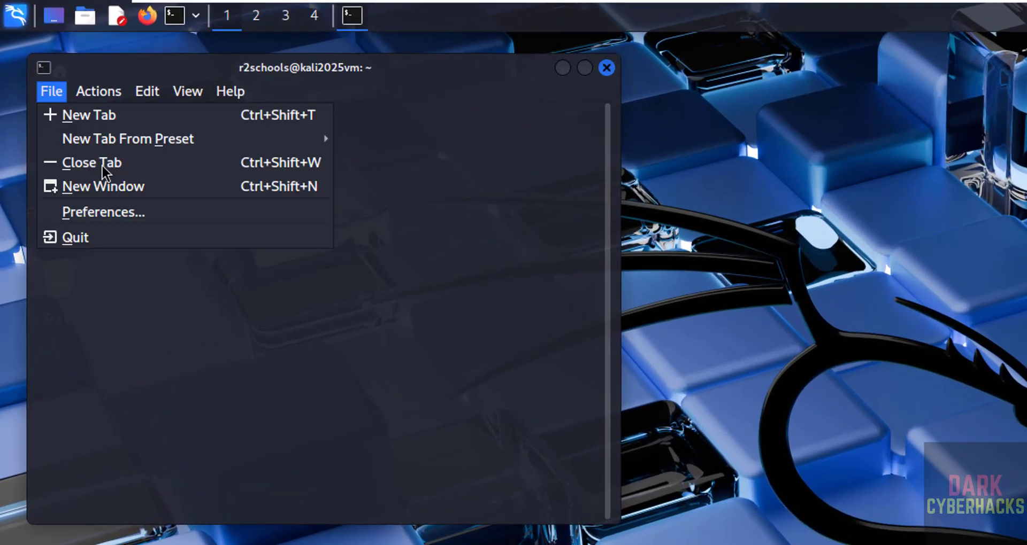
pyautogui.click(121, 217)
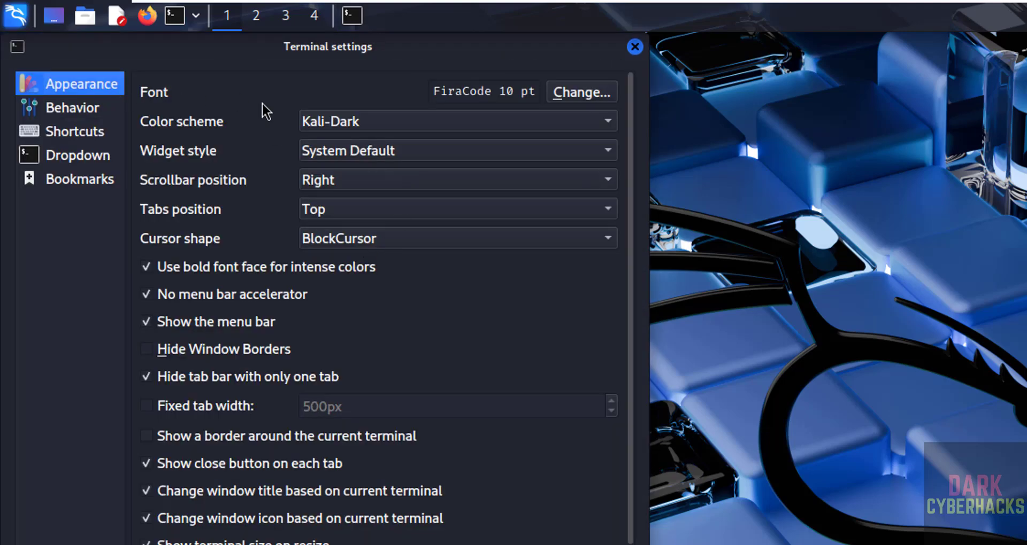
pyautogui.click(578, 95)
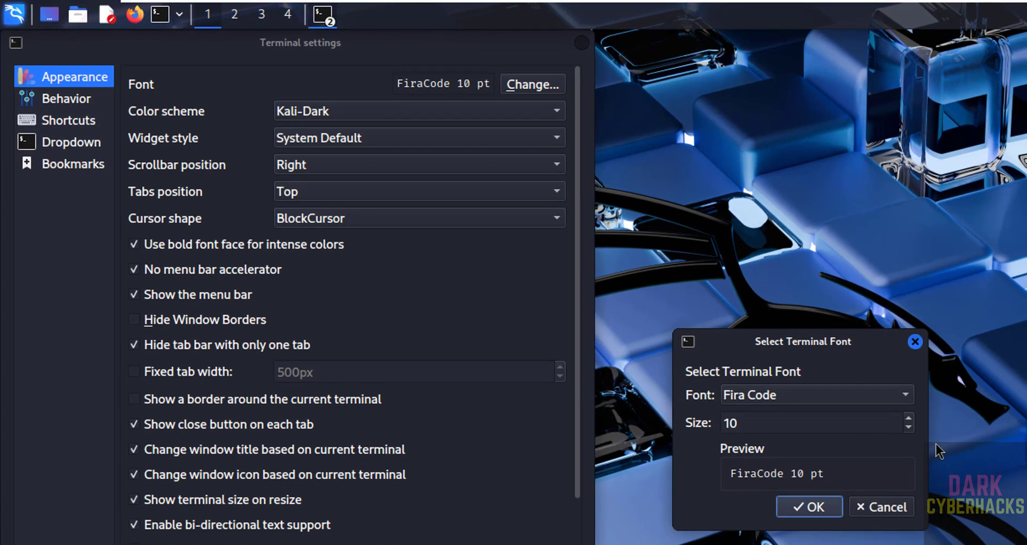
pyautogui.click(908, 419)
pyautogui.click(908, 419)
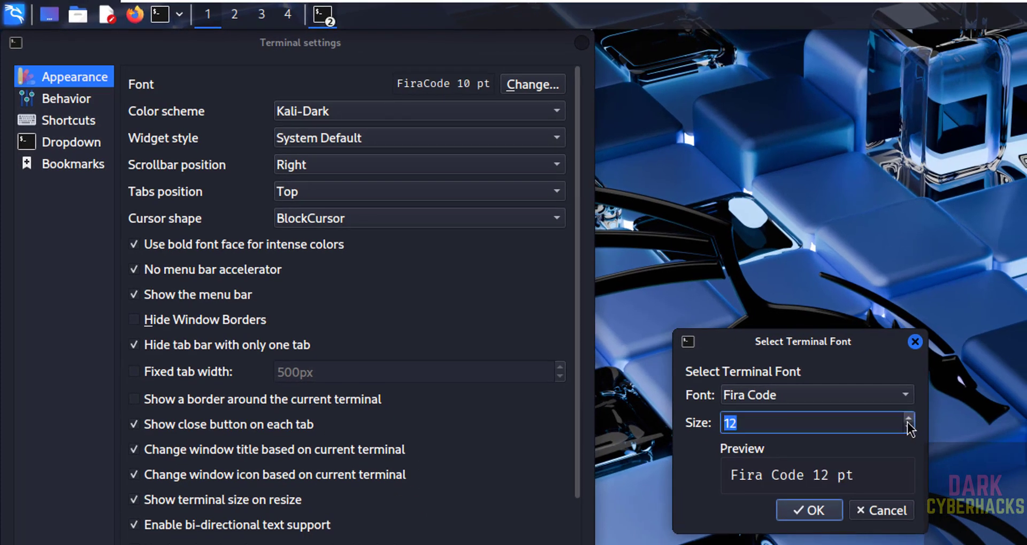
pyautogui.click(908, 419)
pyautogui.click(908, 419)
pyautogui.click(824, 514)
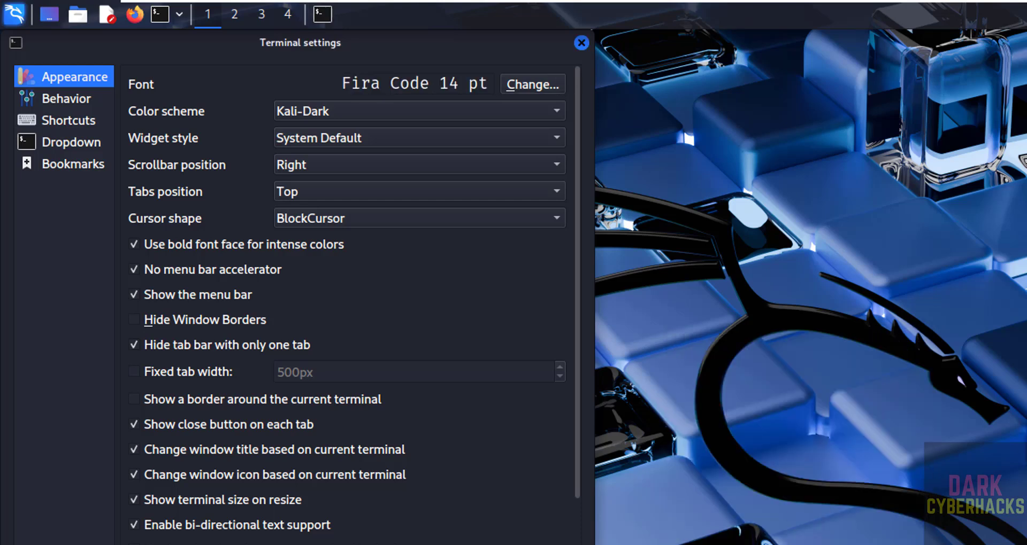
pyautogui.press('Return')
pyautogui.moveTo(567, 479); pyautogui.dragTo(734, 544)
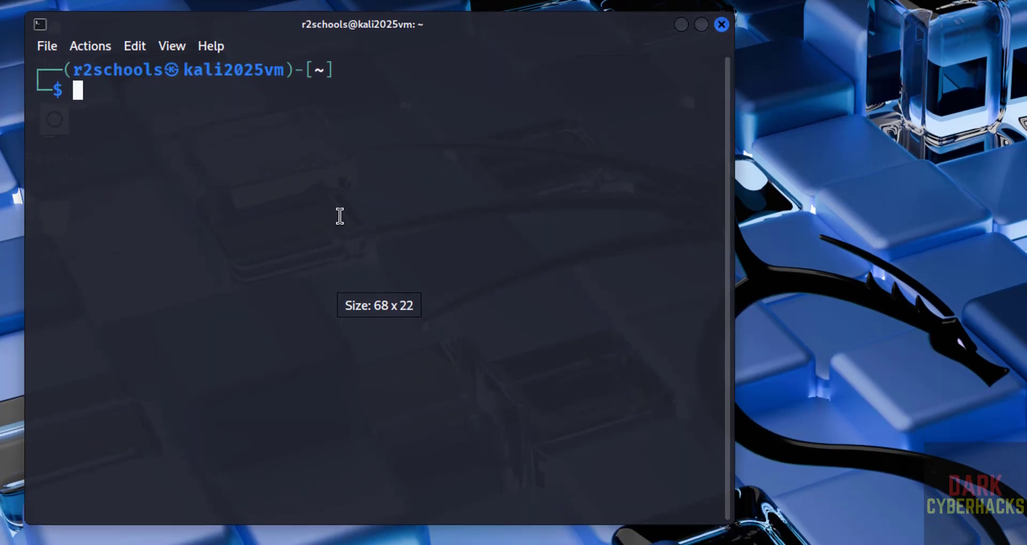
# - Run ifconfig, clear the screen, and display /etc/os-release with more
pyautogui.write('ifconfig')
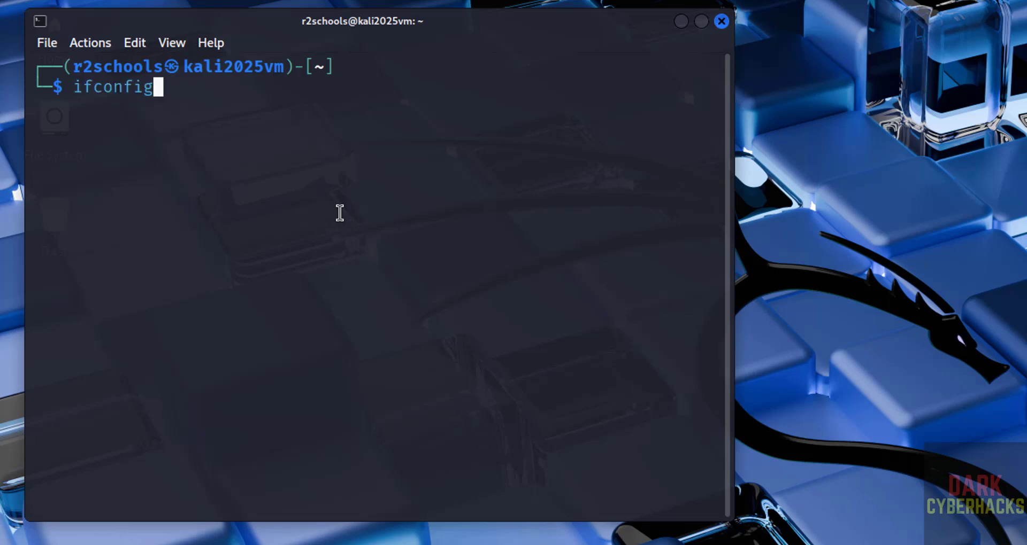
pyautogui.press('BackSpace')
pyautogui.write('g')
pyautogui.press('Return')
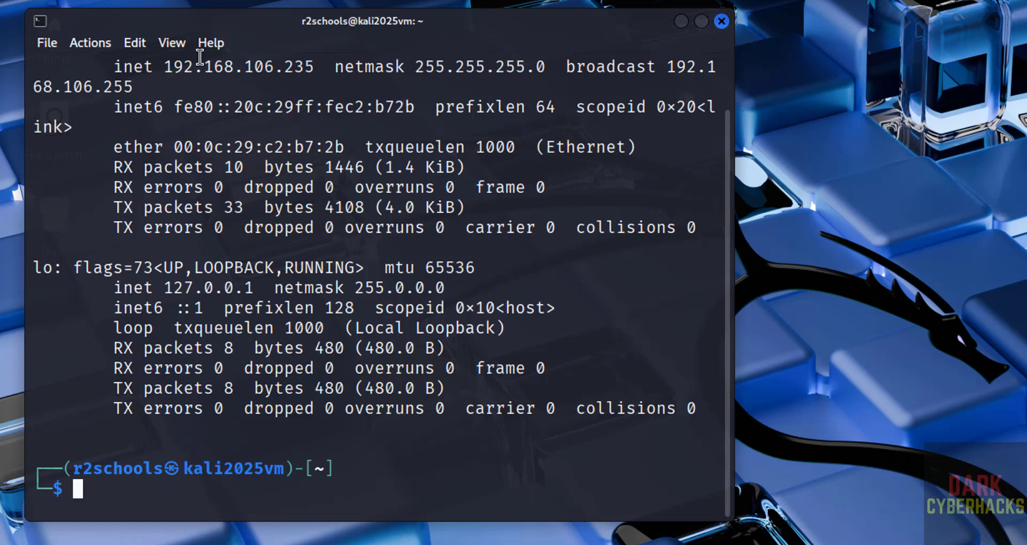
pyautogui.hotkey('ctrl', 'l')
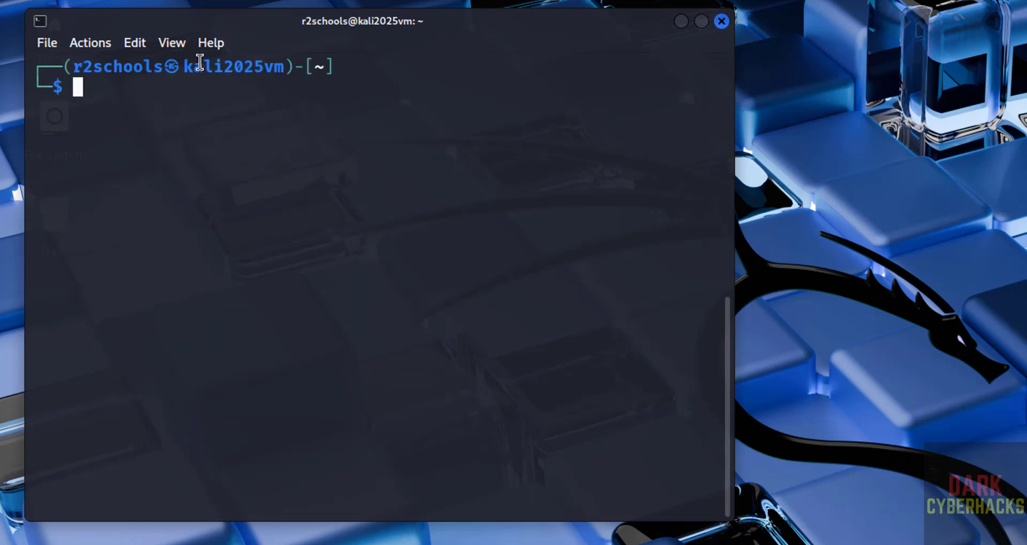
pyautogui.write('more /et')
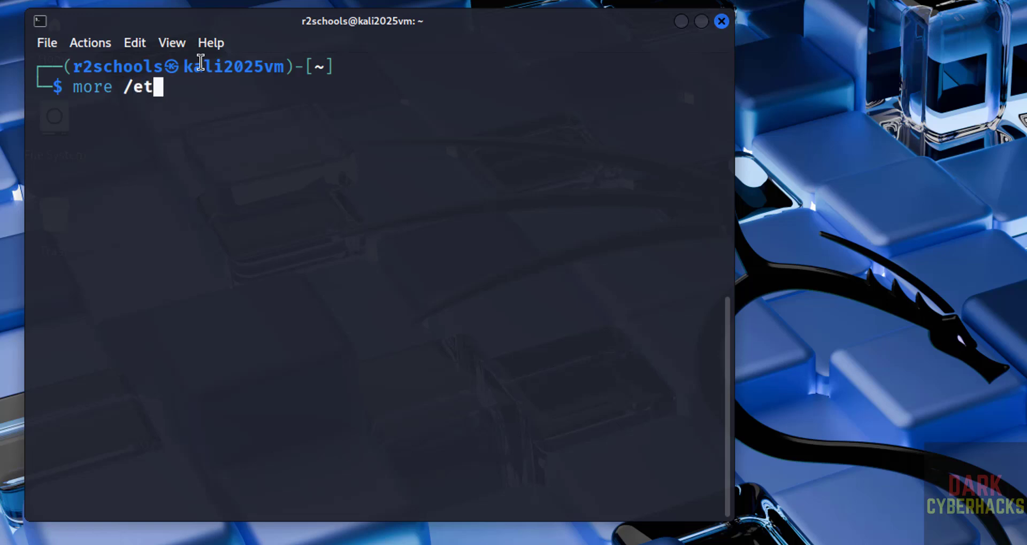
pyautogui.write('c/os-release')
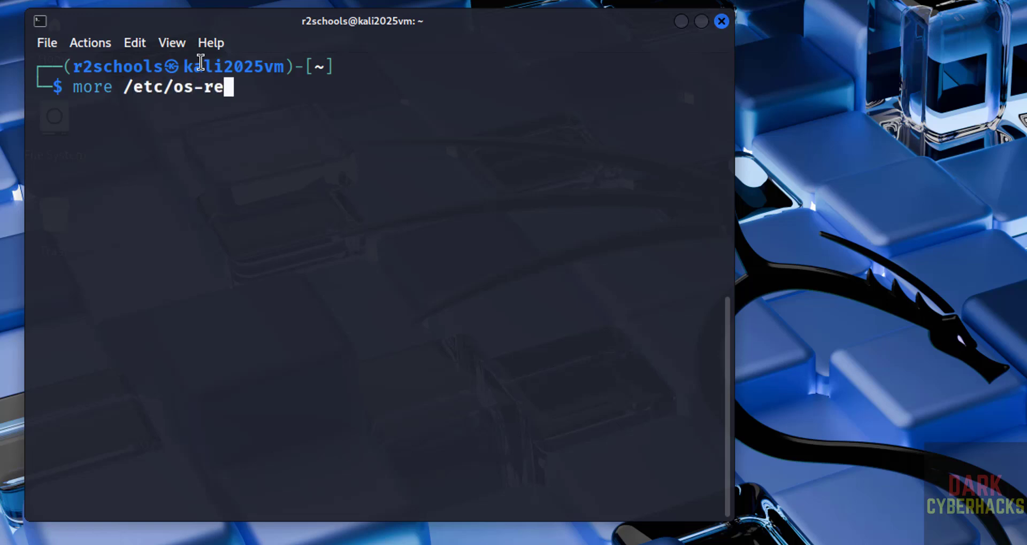
pyautogui.press('Return')
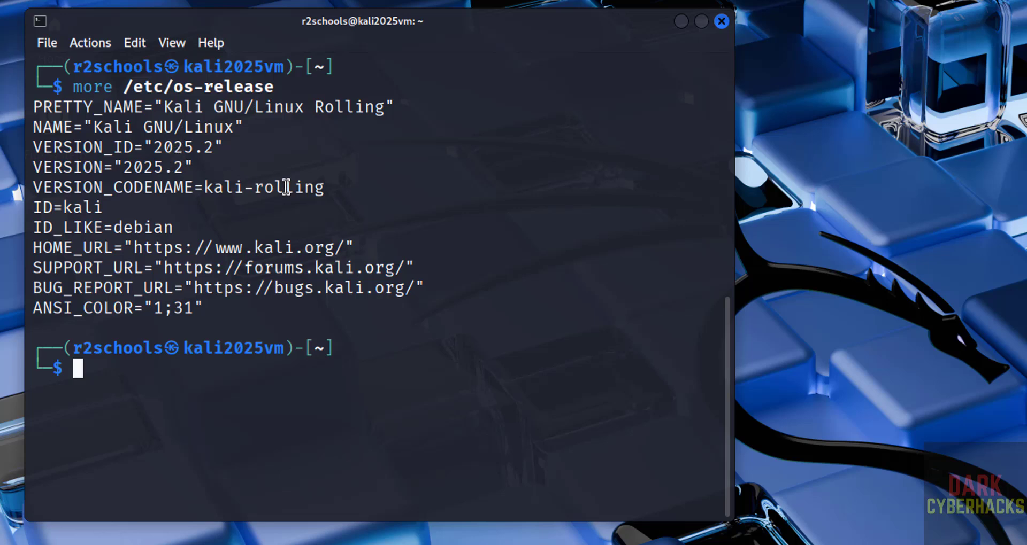
# - Run sudo apt update && sudo apt upgrade with the sudo password, confirming the 135 upgrades
pyautogui.hotkey('ctrl', 'l')
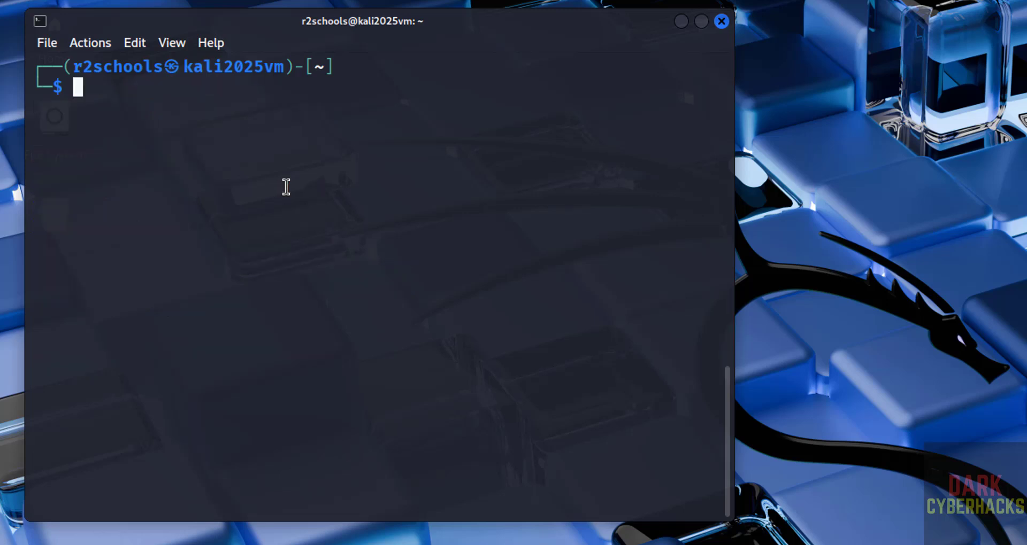
pyautogui.write('sudo apt u')
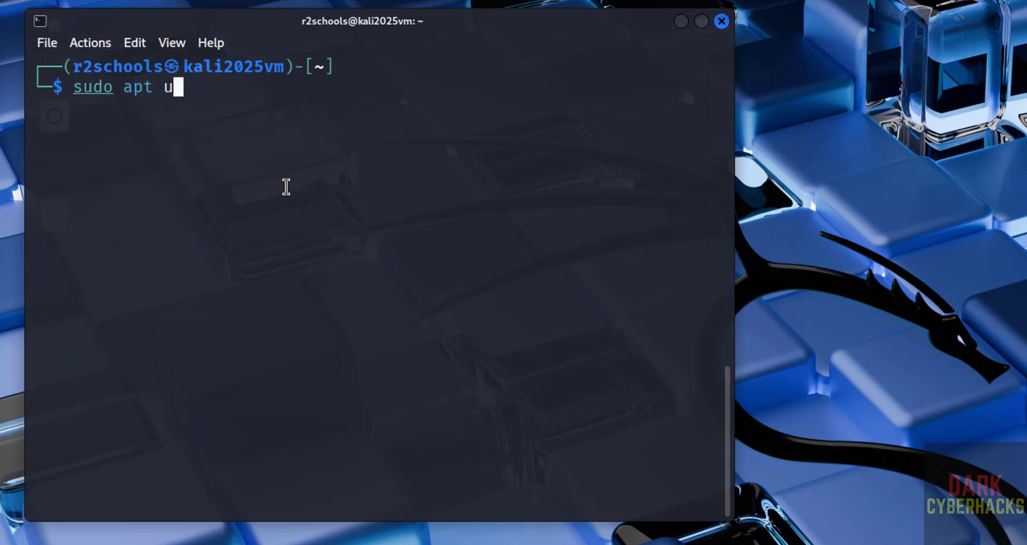
pyautogui.write('pdate && su')
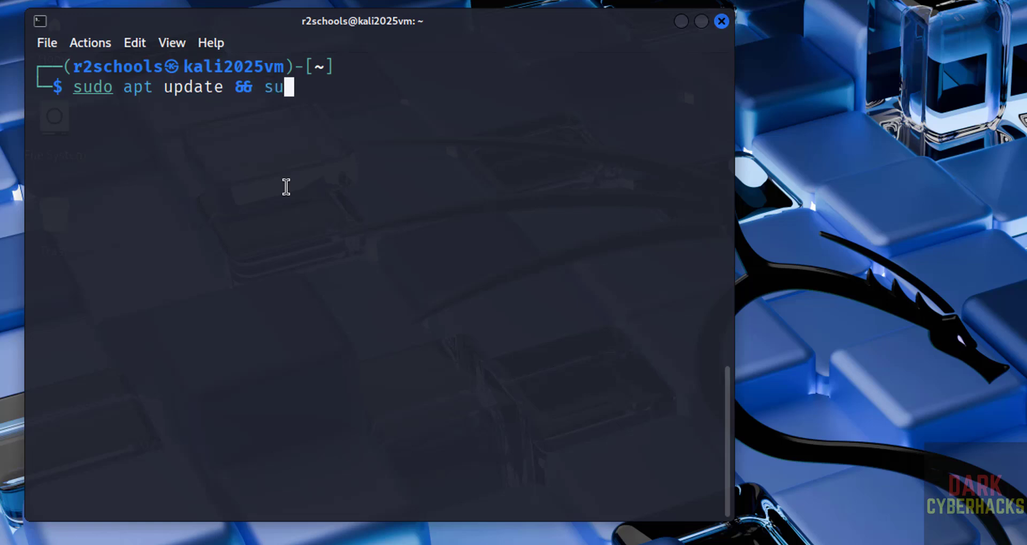
pyautogui.write('do apt u')
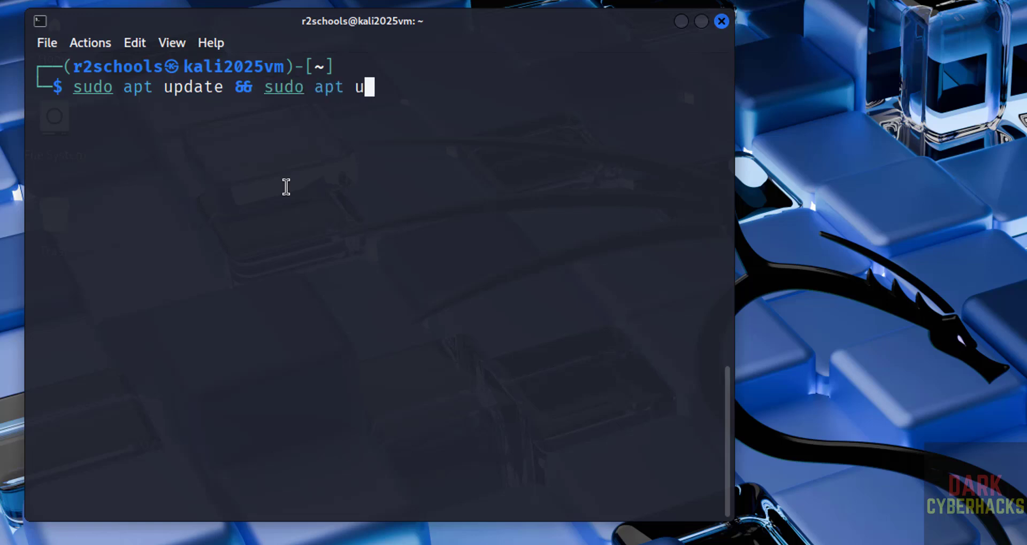
pyautogui.write('pgrade')
pyautogui.press('Return')
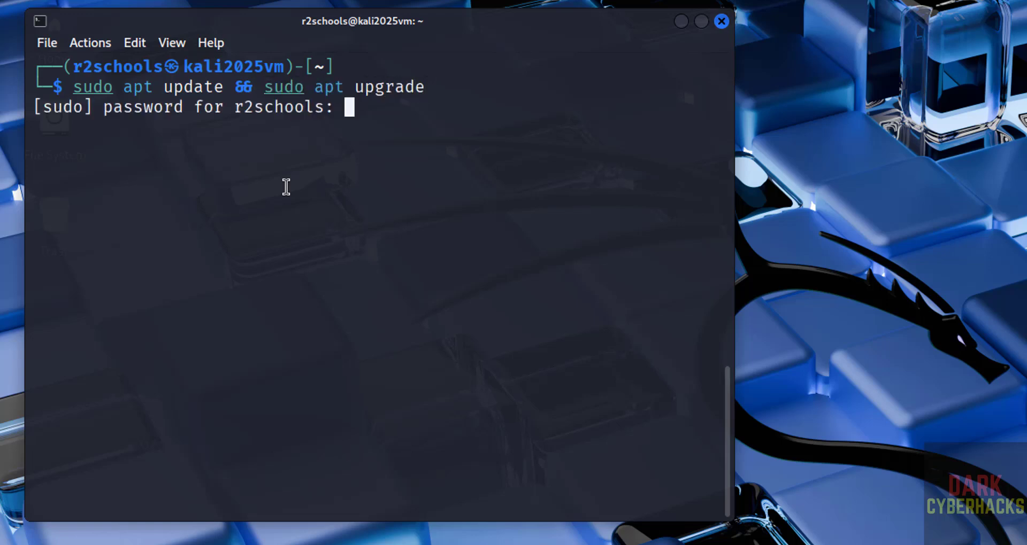
pyautogui.press('Return')
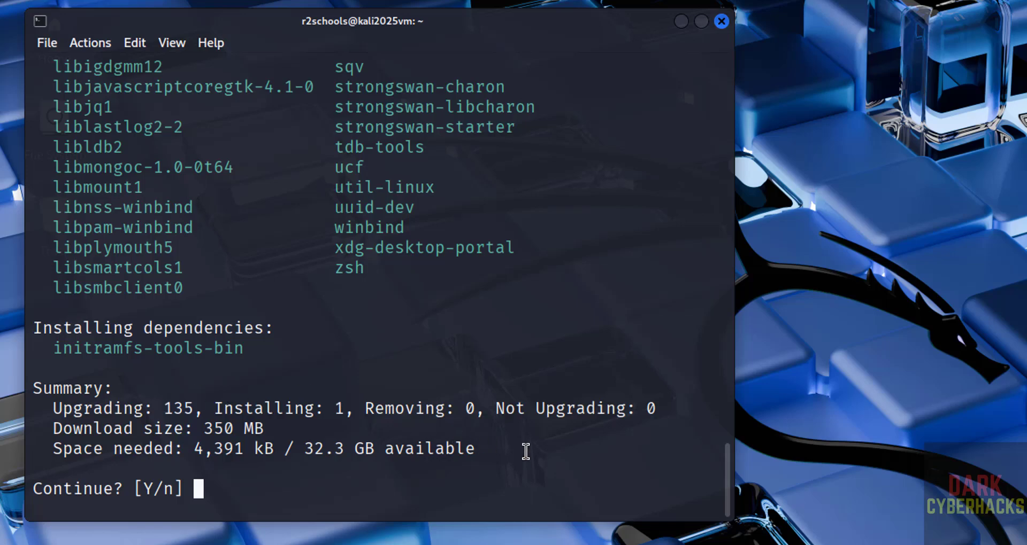
pyautogui.write('y')
pyautogui.press('Return')
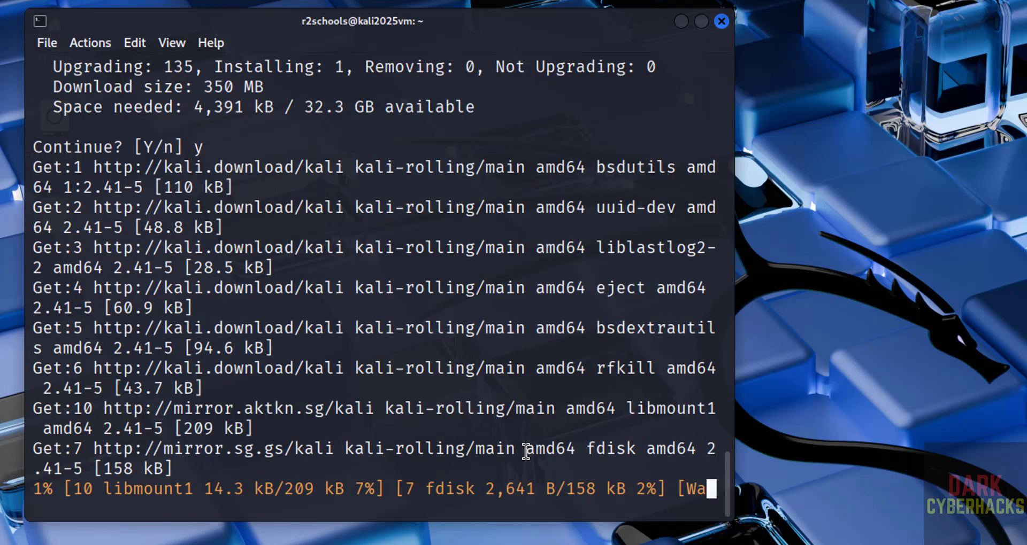